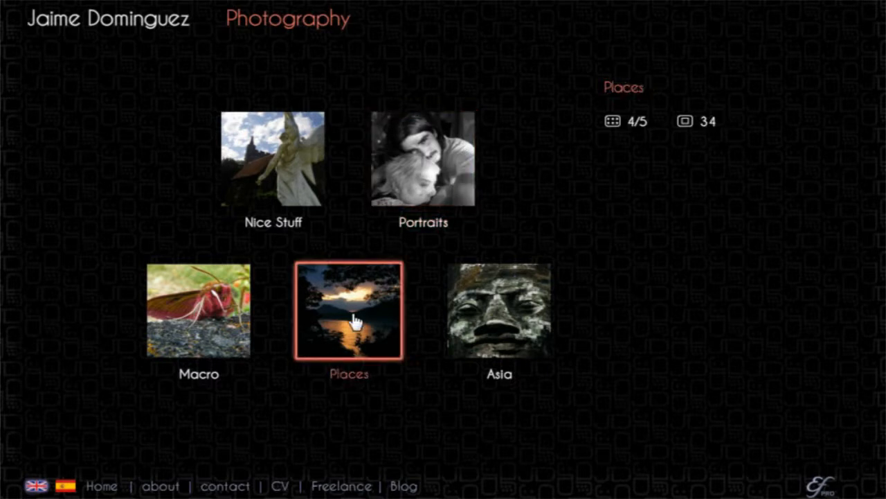
View the Nice Stuff gallery of the Photography portfolio and browse along its thumbnail strip.
click(250, 183)
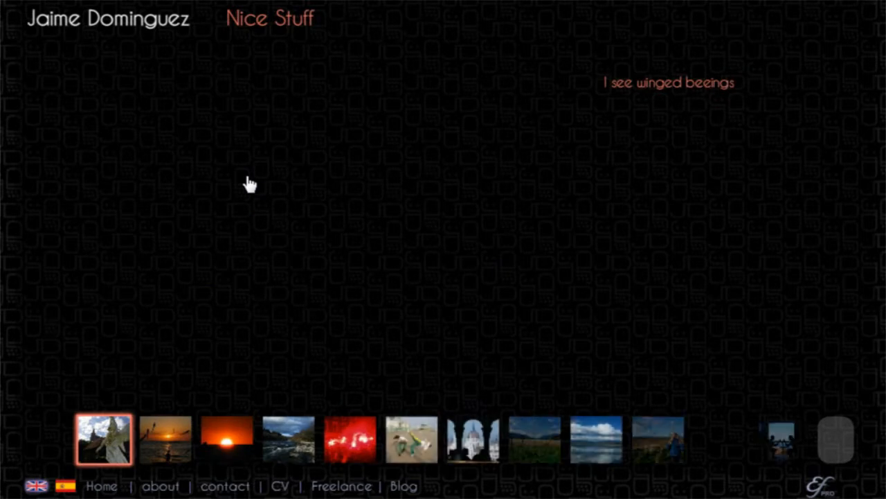
click(828, 448)
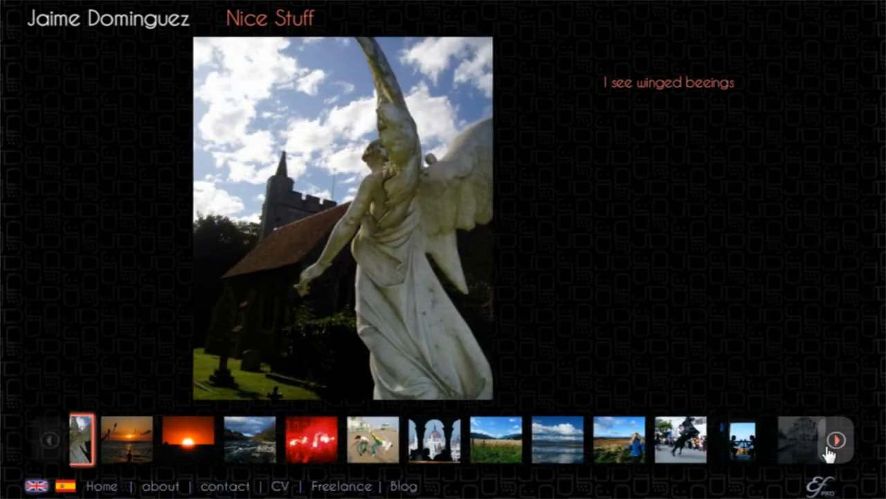
click(835, 443)
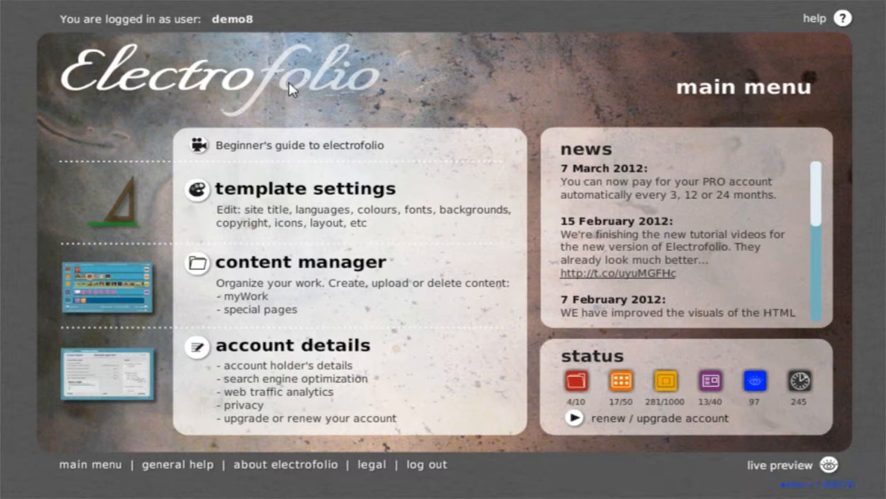
Set the myWork layout to the Donald Deskey design from the layouts library and save it without updating the thumbnails.
click(286, 206)
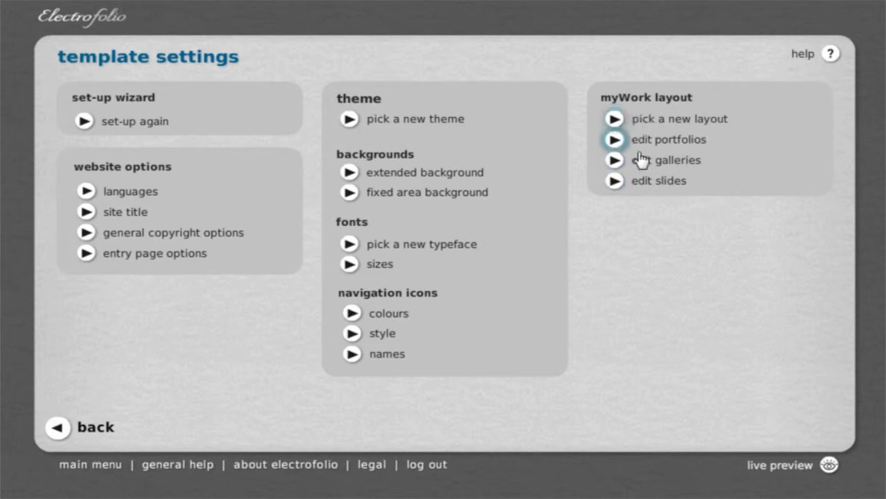
click(651, 124)
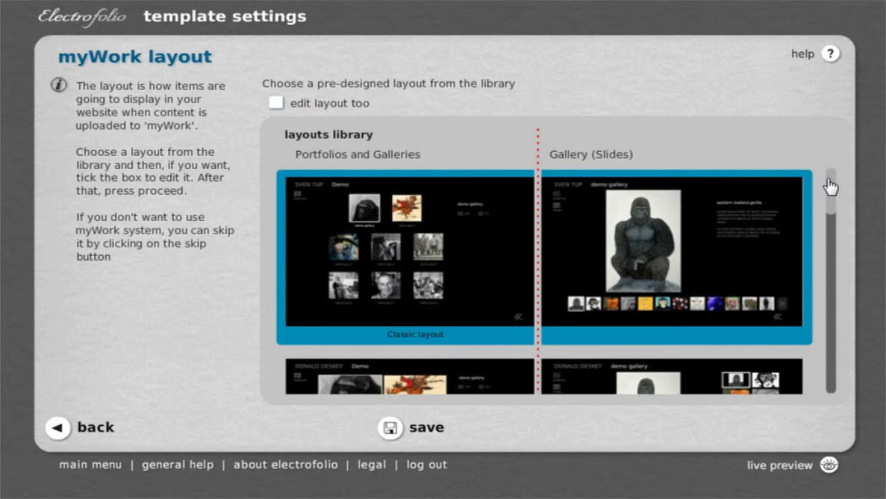
drag(830, 186, 835, 143)
drag(833, 195, 830, 236)
click(665, 277)
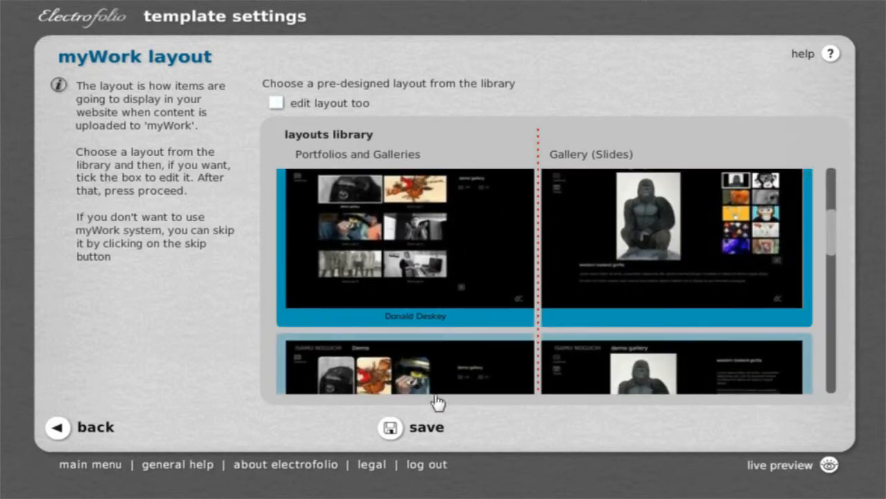
click(411, 429)
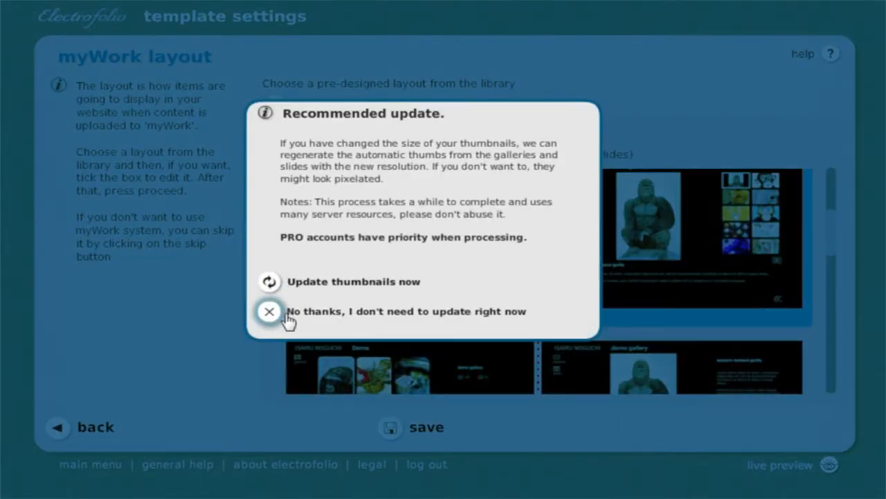
click(288, 315)
Preview the live site and view the Salamanca's University photo in the Photography portfolio's Places gallery.
mouse_move(815, 471)
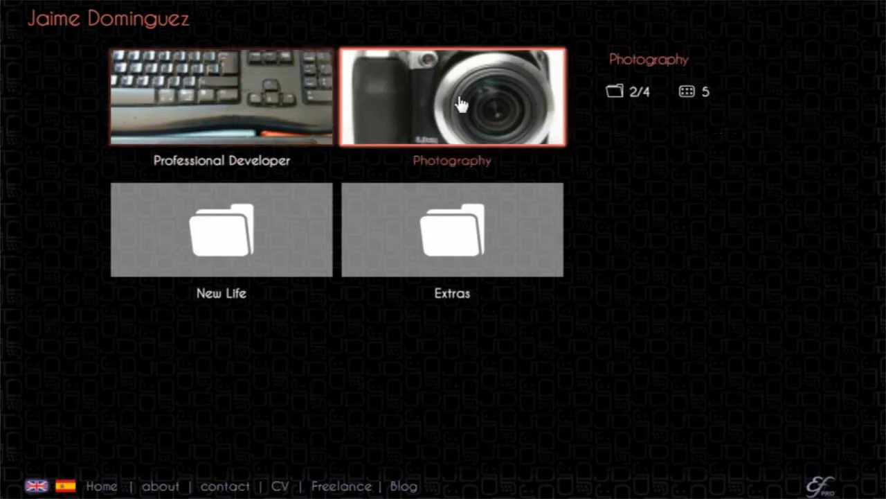
click(459, 103)
click(509, 231)
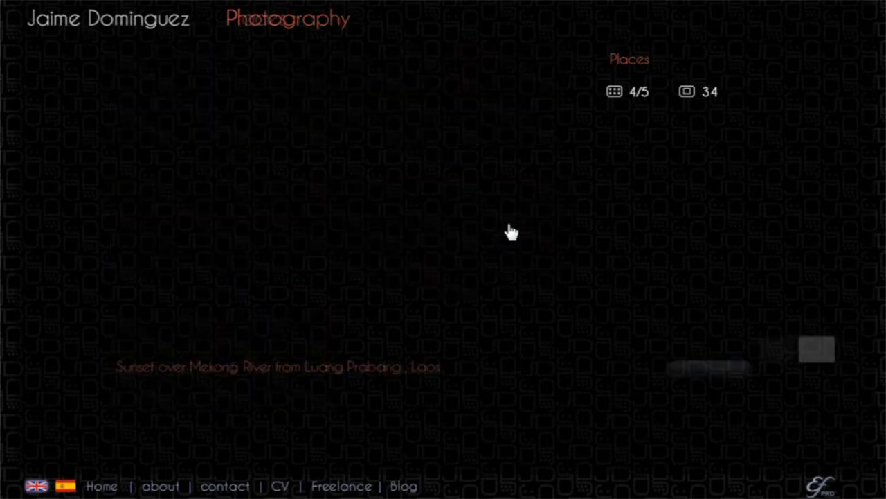
click(641, 217)
click(670, 299)
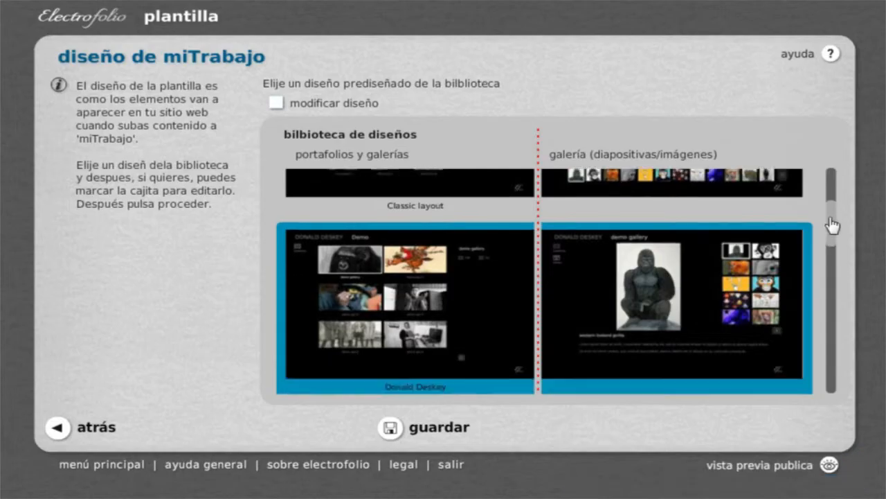
Preview the George Nakashima layout on the live site, viewing the Budha photo and second thumbnail page of Photography's Asia gallery.
scroll(832, 223, down, 3)
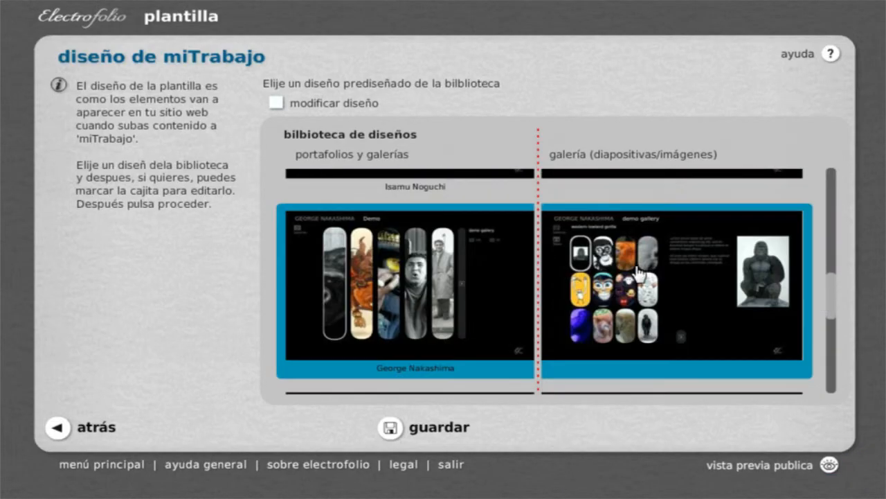
mouse_move(814, 478)
click(786, 473)
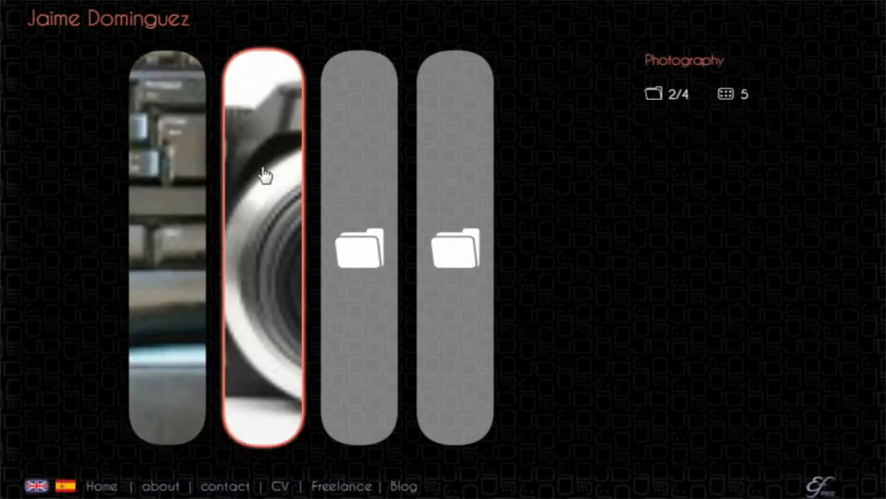
click(265, 176)
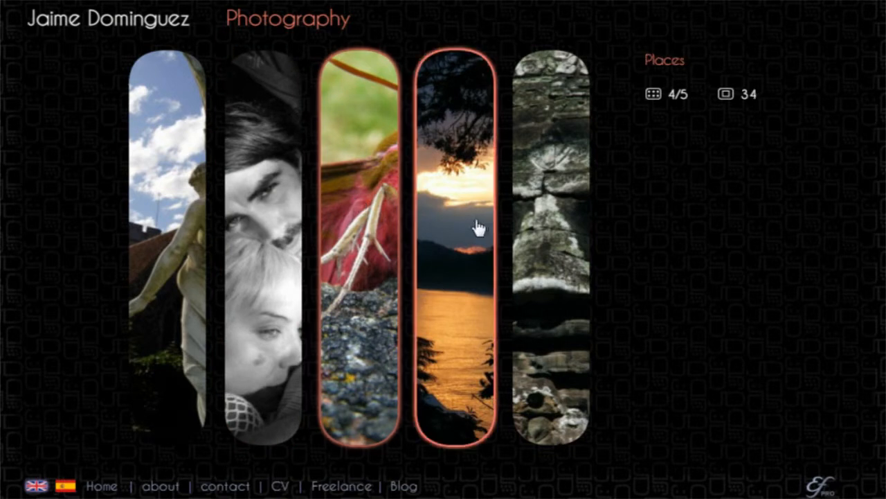
click(537, 237)
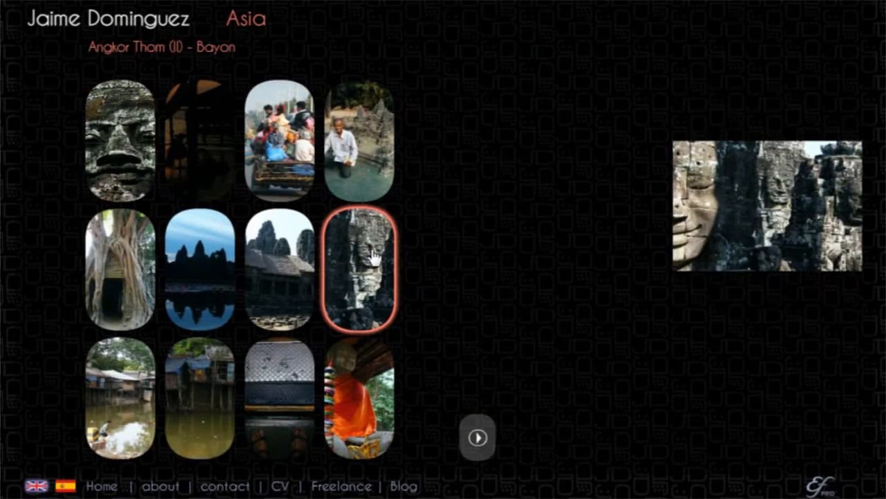
click(102, 379)
click(359, 398)
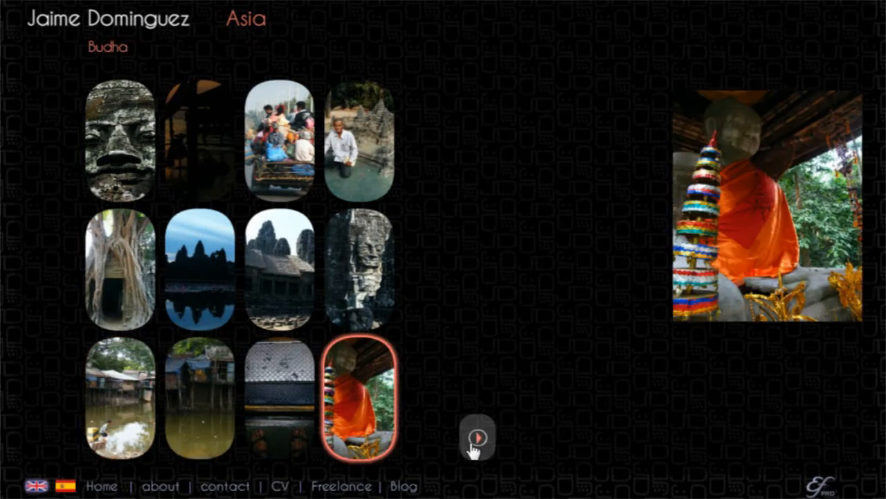
click(477, 436)
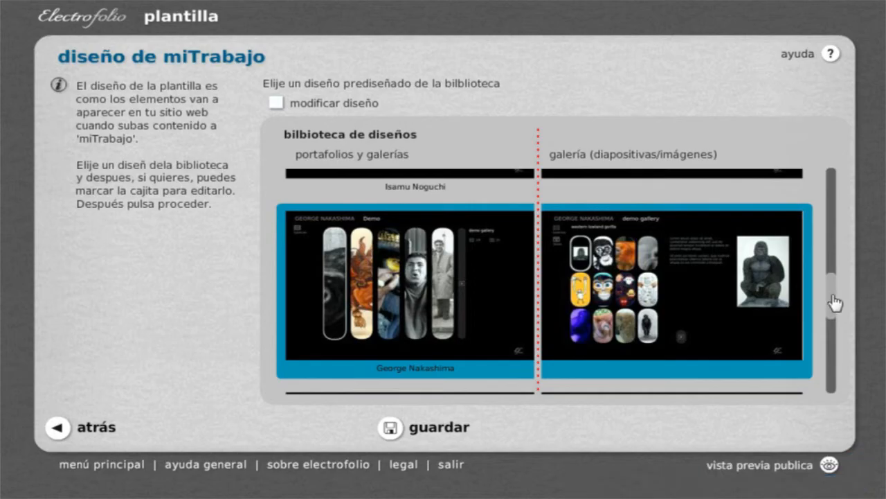
Preview a further library layout on the live site by browsing Photography's Macro gallery, including Ant climbing, and its Nice Stuff gallery.
drag(833, 303, 829, 340)
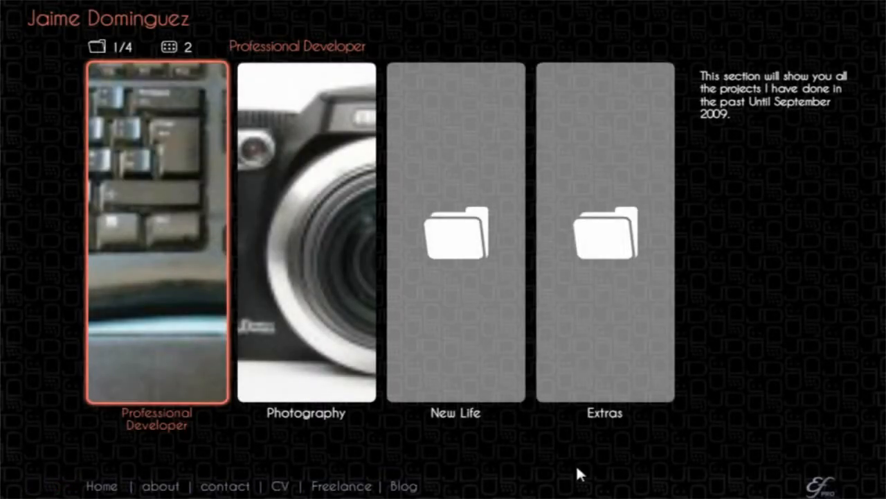
click(317, 329)
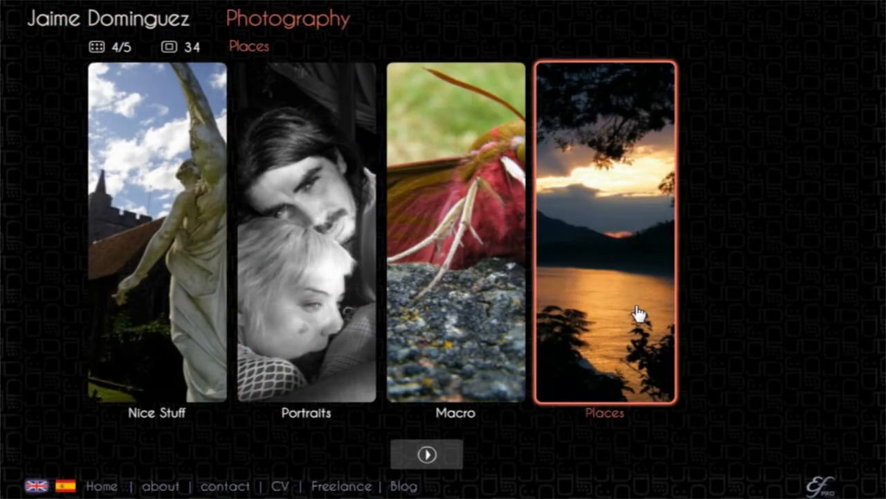
click(433, 294)
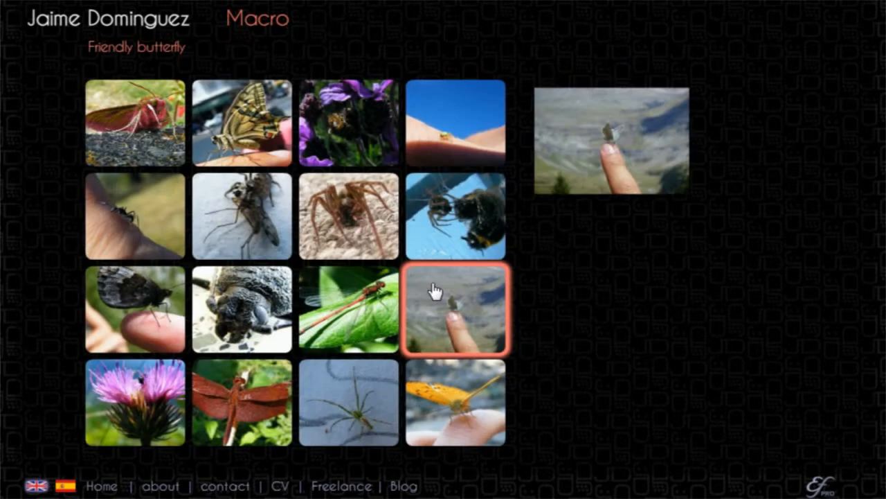
click(131, 240)
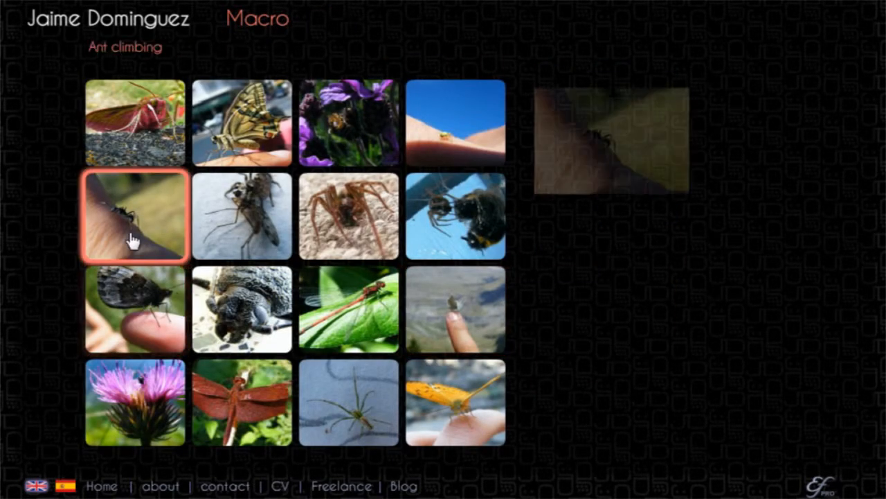
click(144, 20)
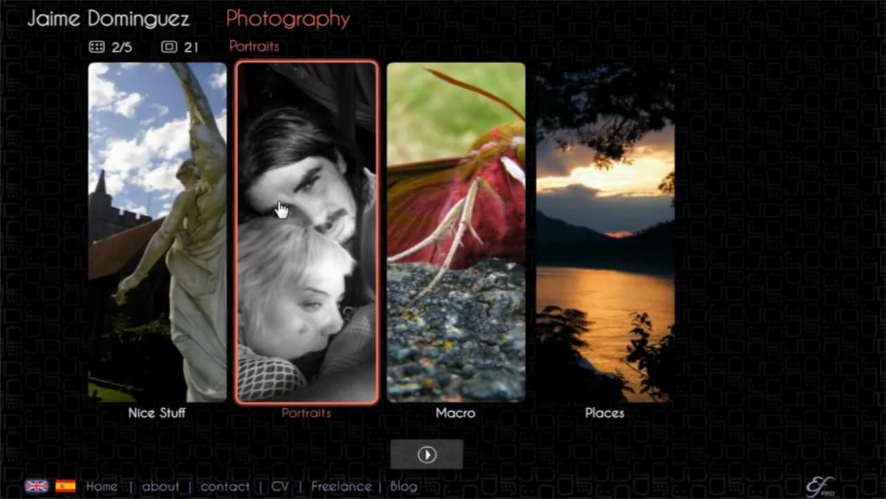
click(85, 182)
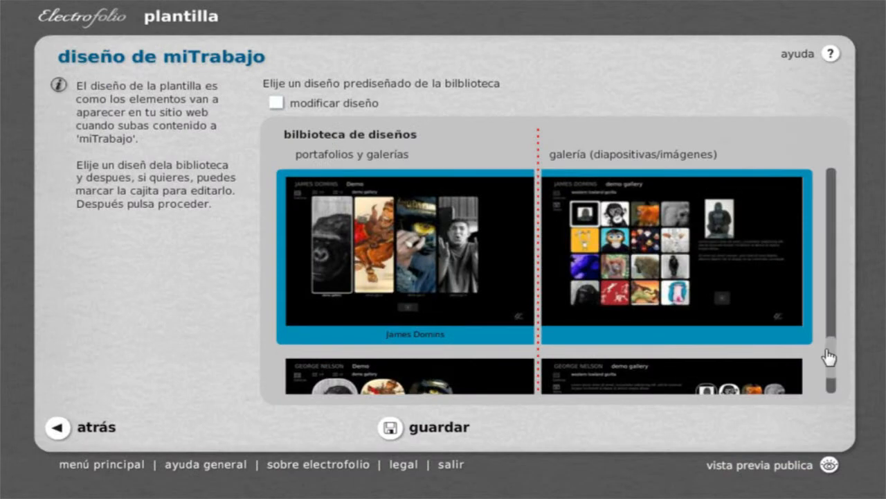
Preview the rounded-thumbnail layout on the live site, view the High sunrise photo in the Nice Stuff gallery, and close the preview.
drag(829, 360, 830, 388)
click(741, 463)
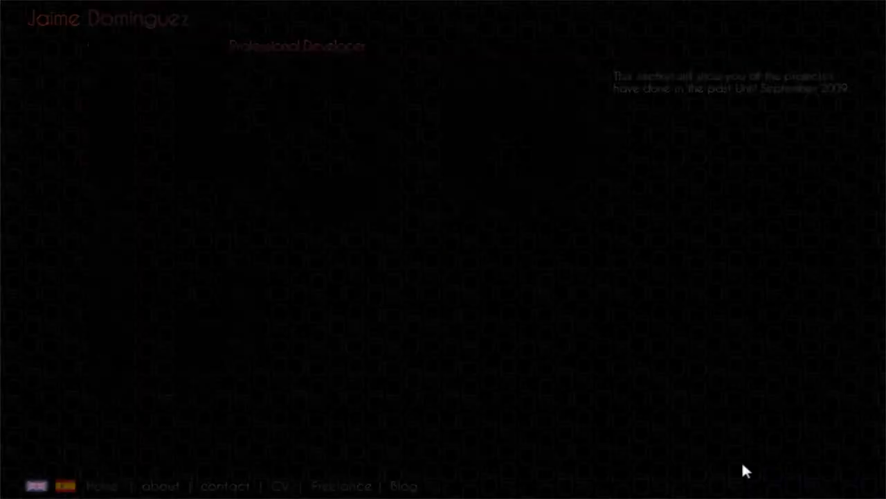
click(341, 131)
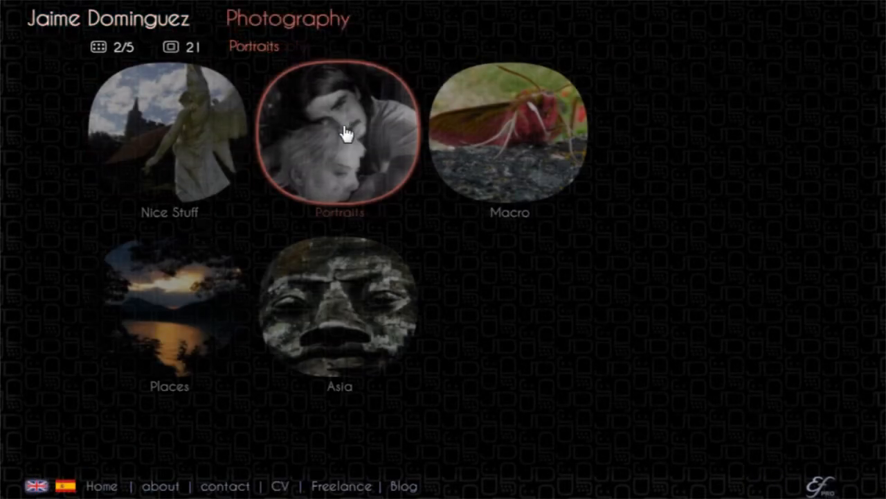
click(206, 148)
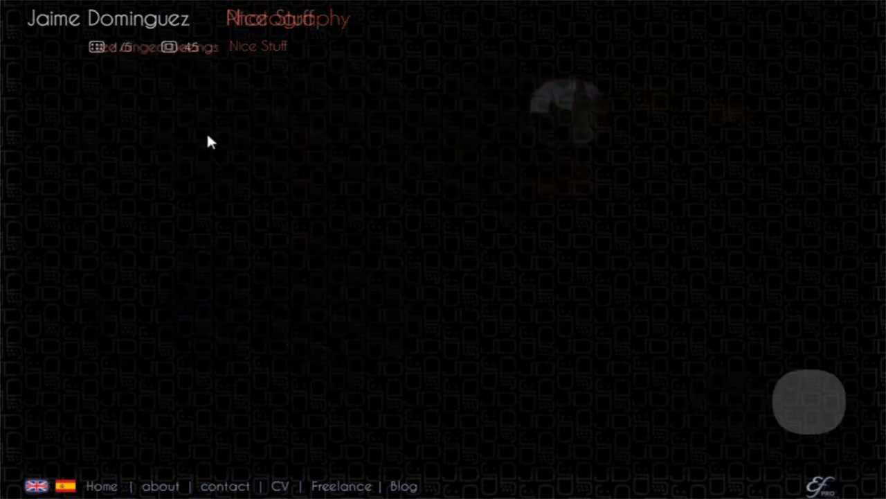
click(561, 335)
click(810, 406)
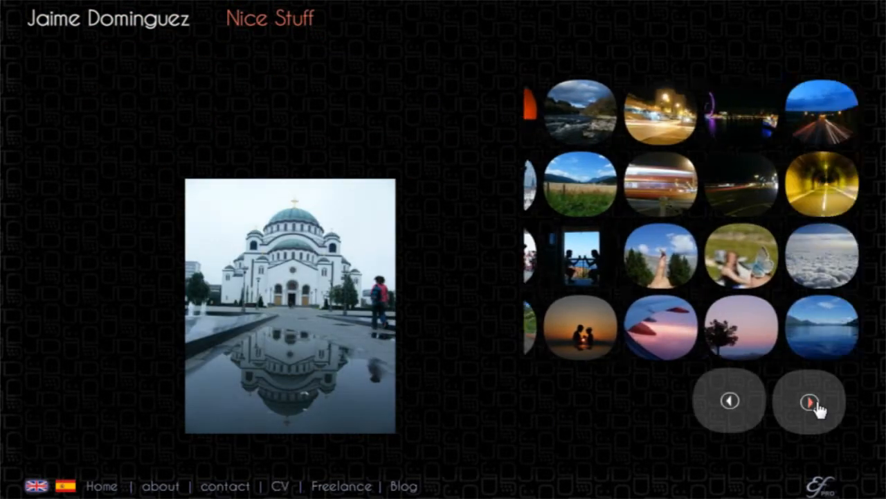
click(587, 336)
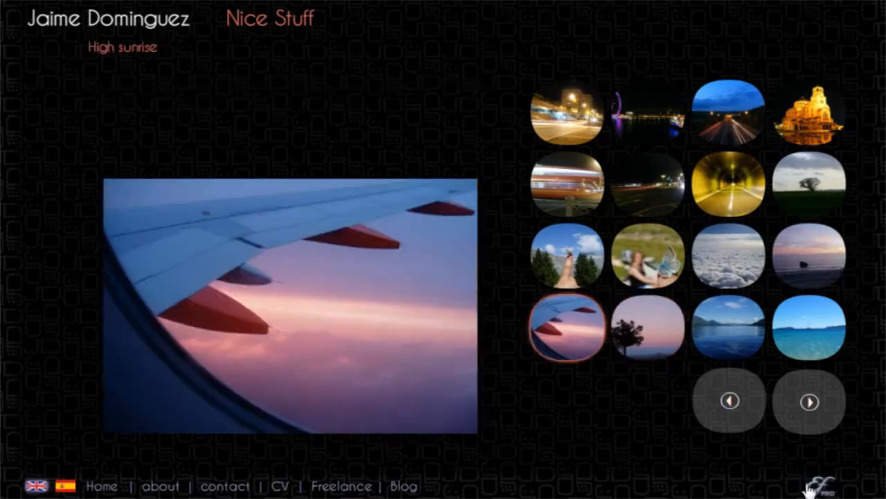
key(ctrl+w)
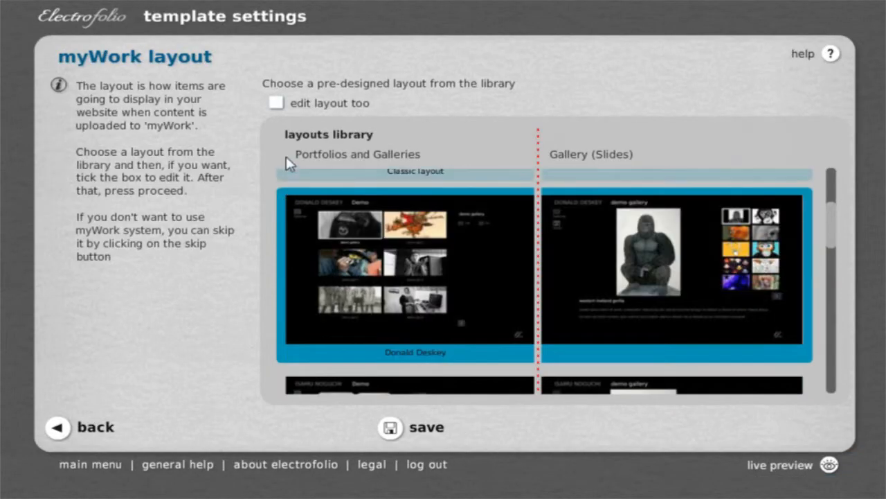
Choose to edit the Donald Deskey layout too and open its galleries level in the layout editor.
click(276, 104)
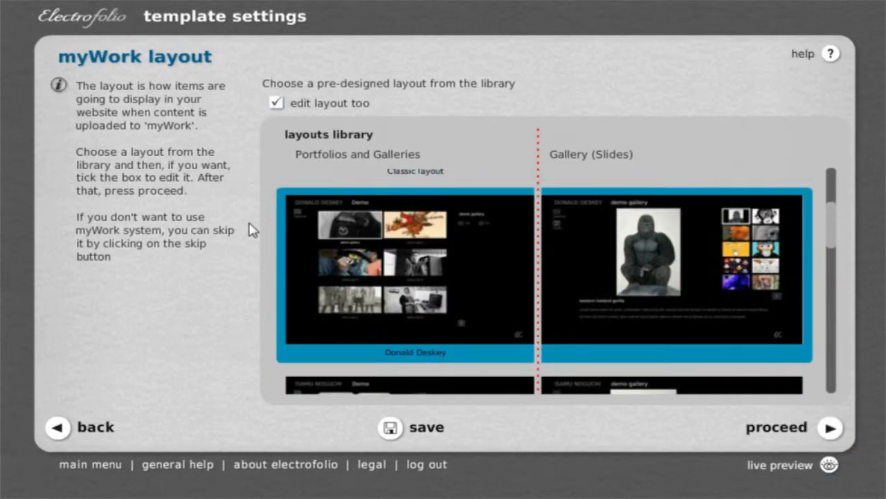
click(799, 440)
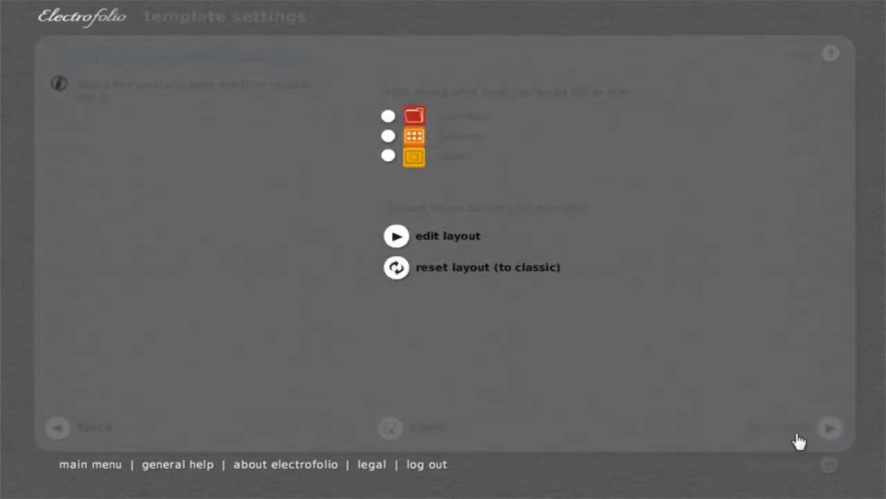
click(389, 137)
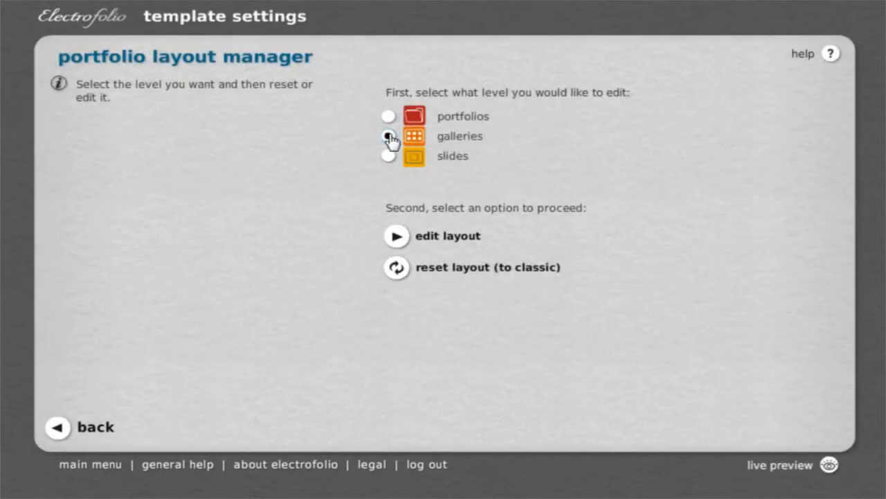
click(410, 237)
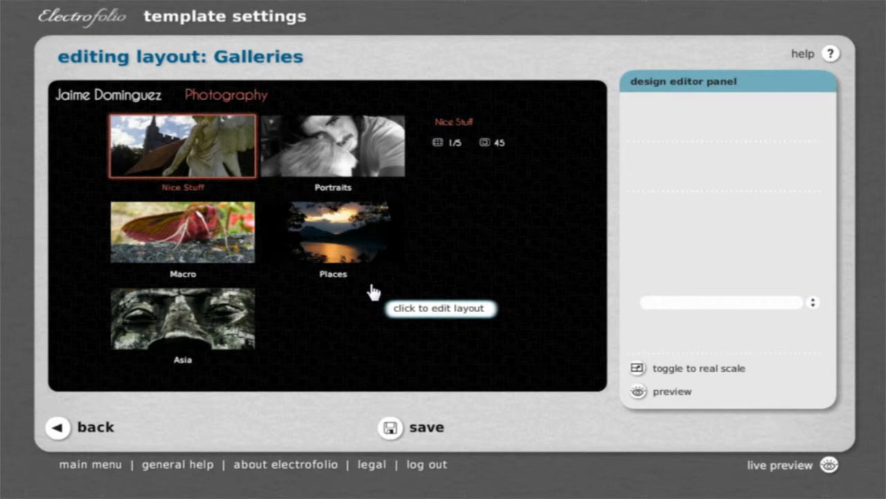
Enter editing of the Galleries layout and examine the settings of the thumbnail's image, text and separation.
click(372, 292)
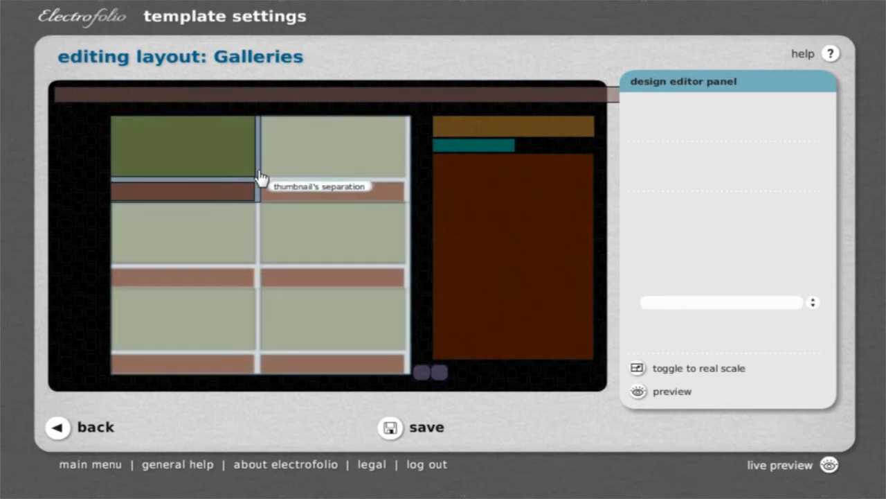
click(184, 149)
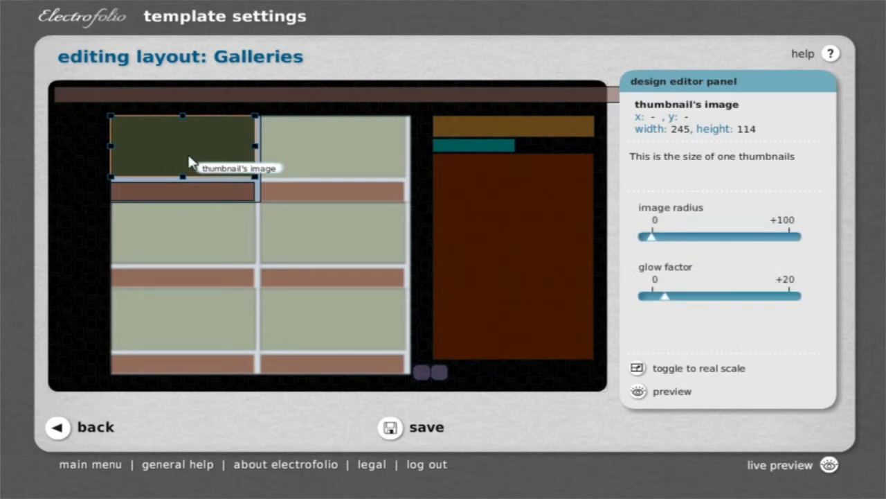
click(189, 187)
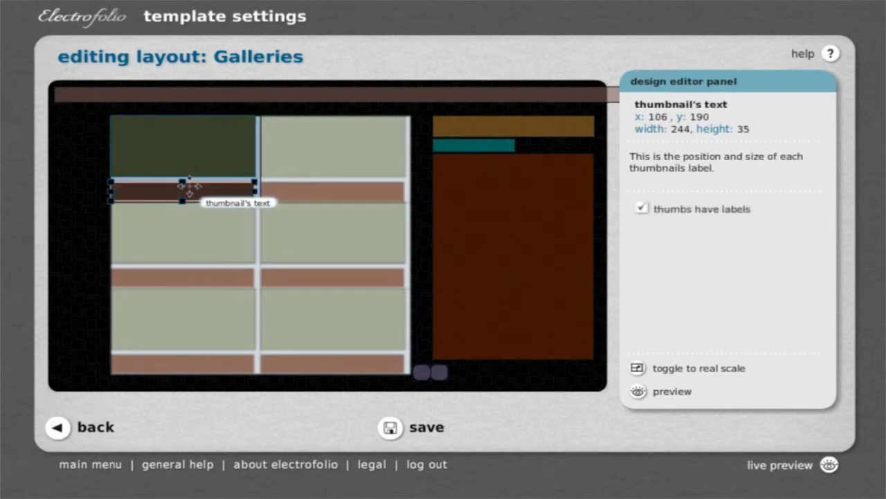
click(258, 180)
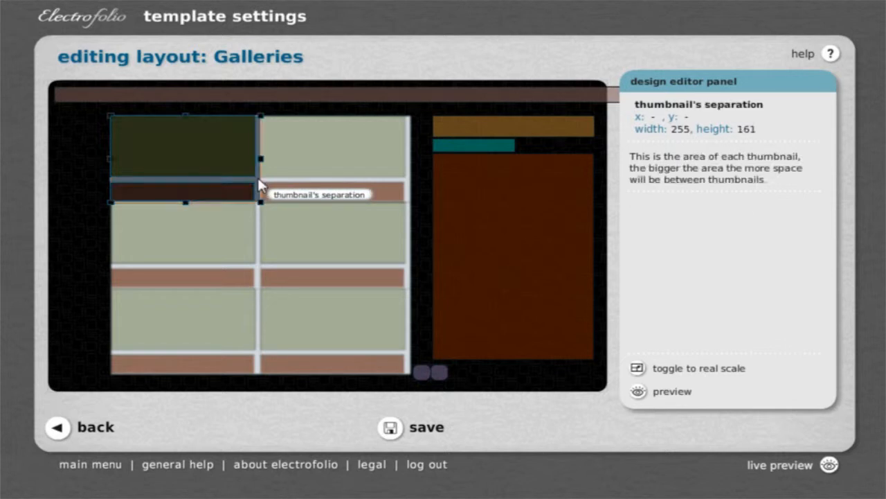
Examine the settings of the title, secondary title, description and mini navigation, and preview the galleries with real content.
click(260, 101)
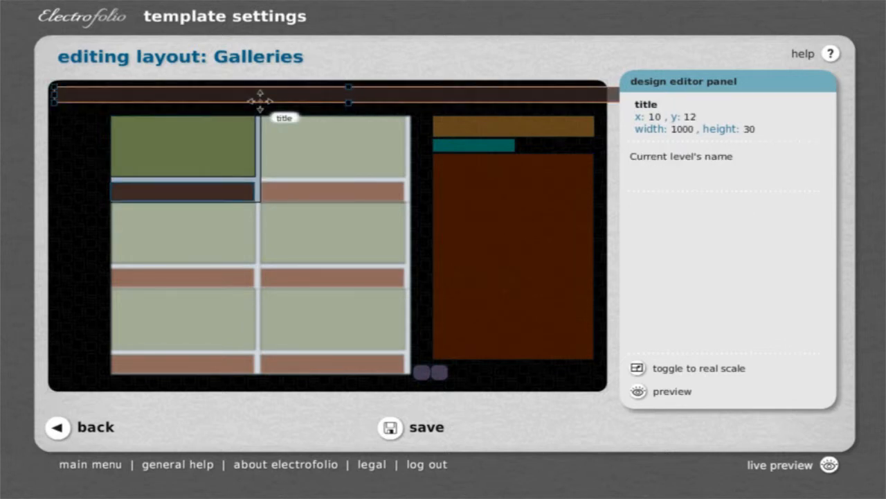
click(505, 127)
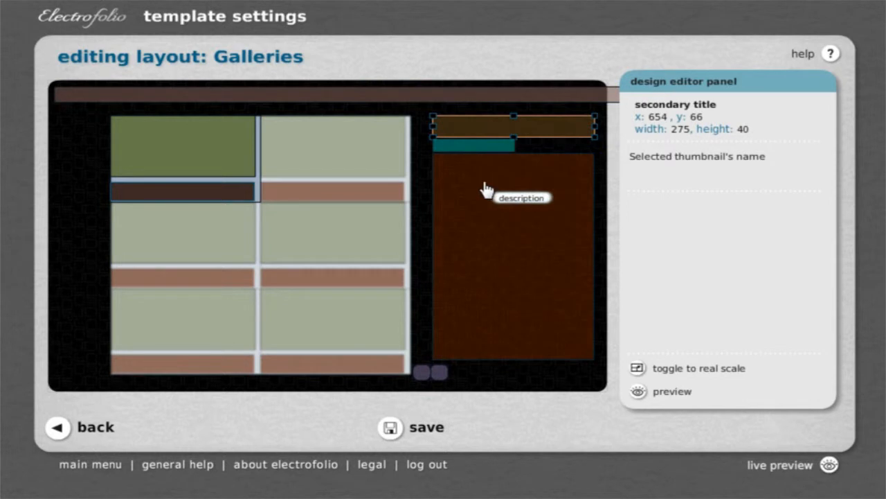
click(485, 188)
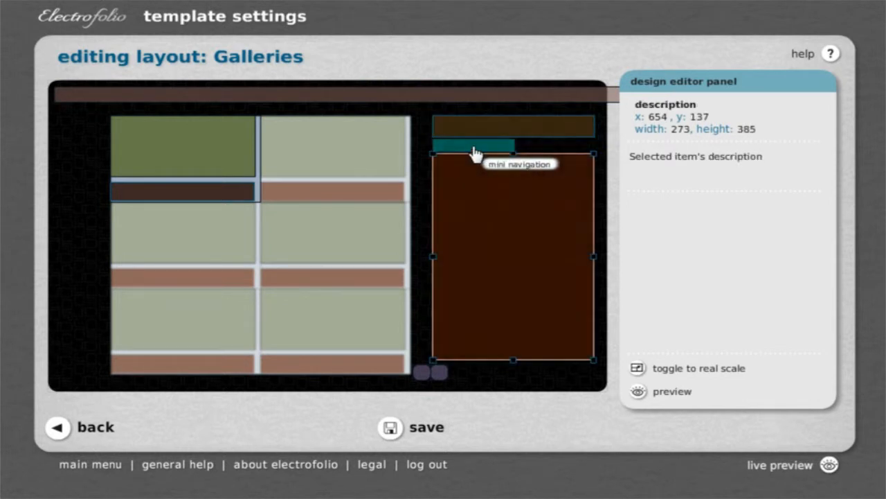
click(473, 152)
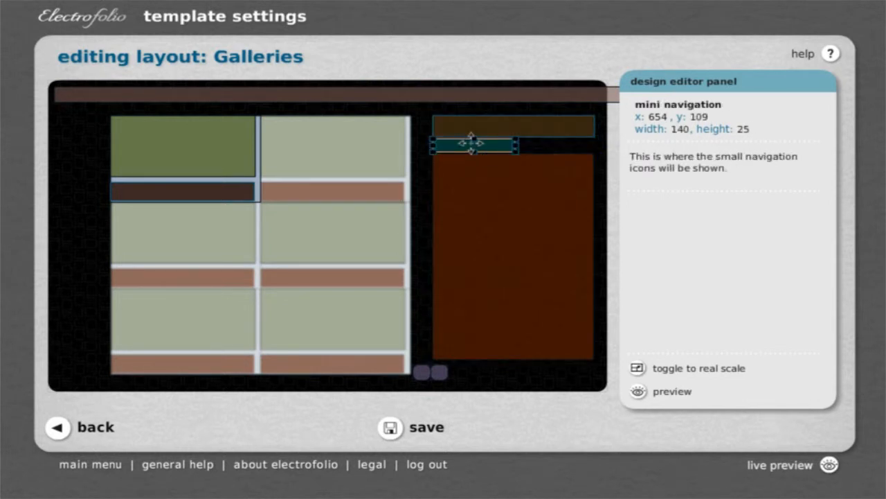
click(652, 392)
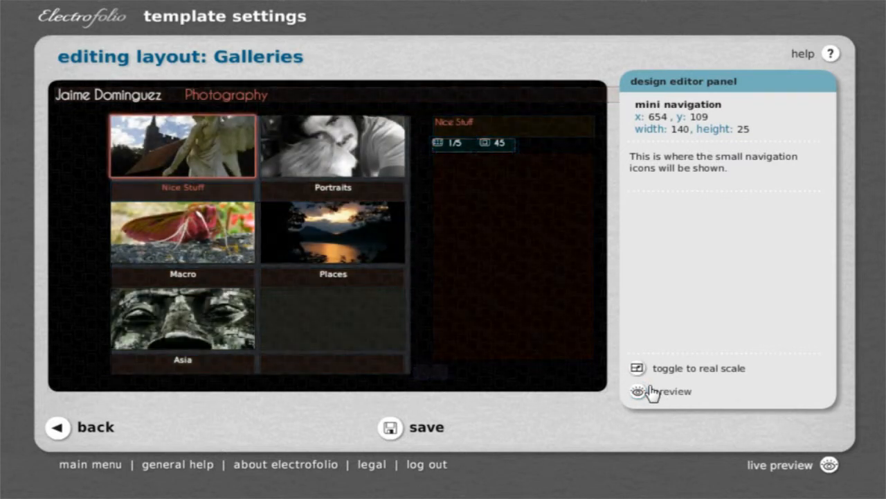
click(454, 272)
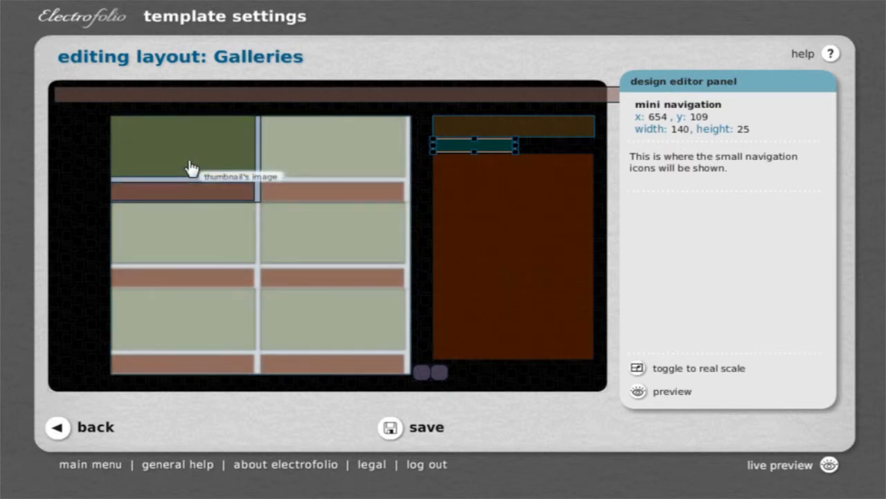
Resize the thumbnail's image to about 152 by 154 and place its text label beneath it, about 153 by 27.
click(190, 169)
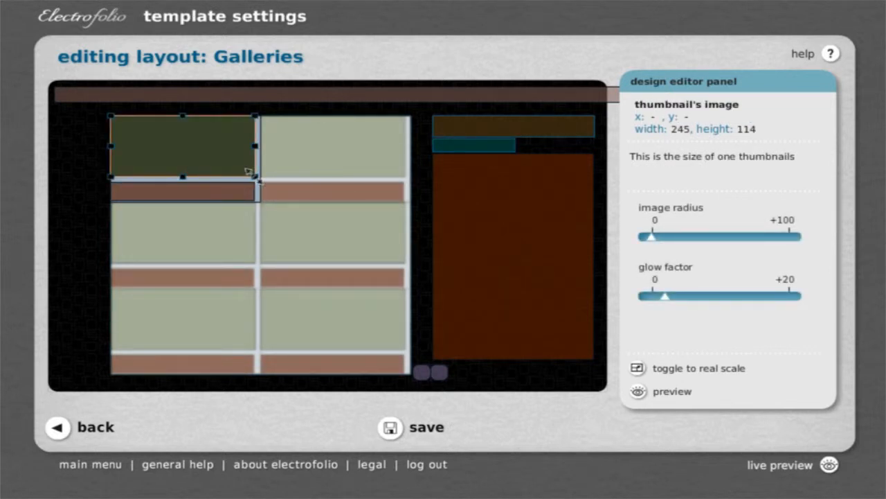
drag(248, 171, 194, 198)
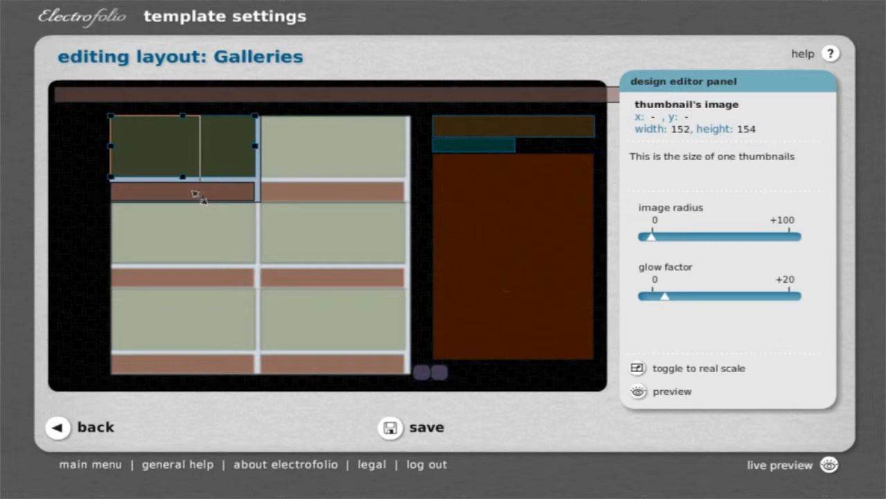
drag(196, 194, 158, 215)
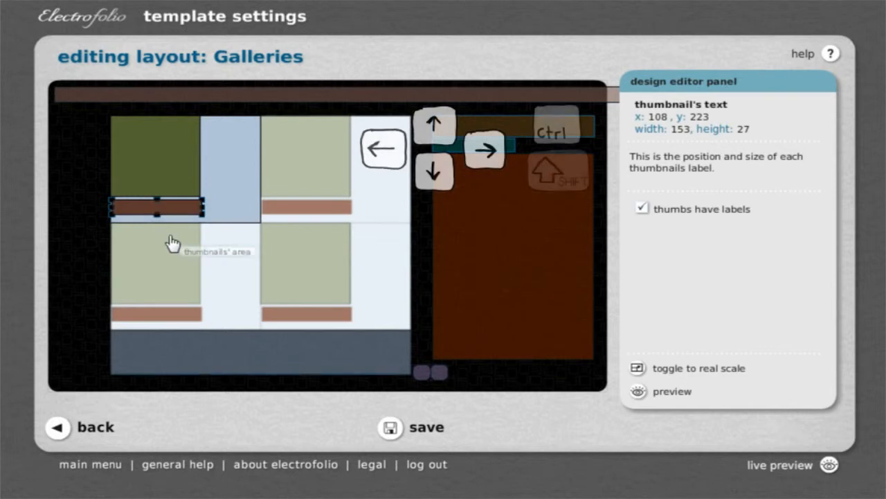
Nudge the thumbnail's text label in small increments to x 106, y 221.
key(Down)
key(Down)
key(Down)
key(Down)
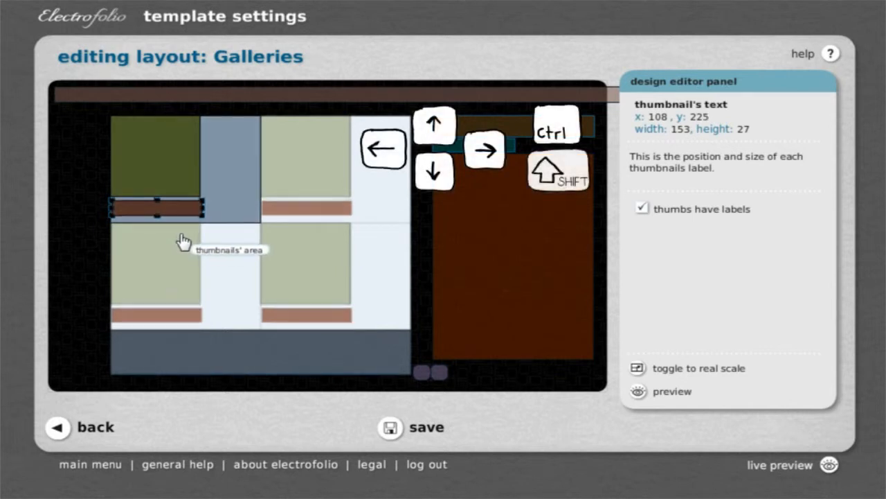
key(Down)
key(Up)
key(Up)
key(Up)
key(Up)
key(Up)
key(Left)
key(Left)
key(Up)
key(Up)
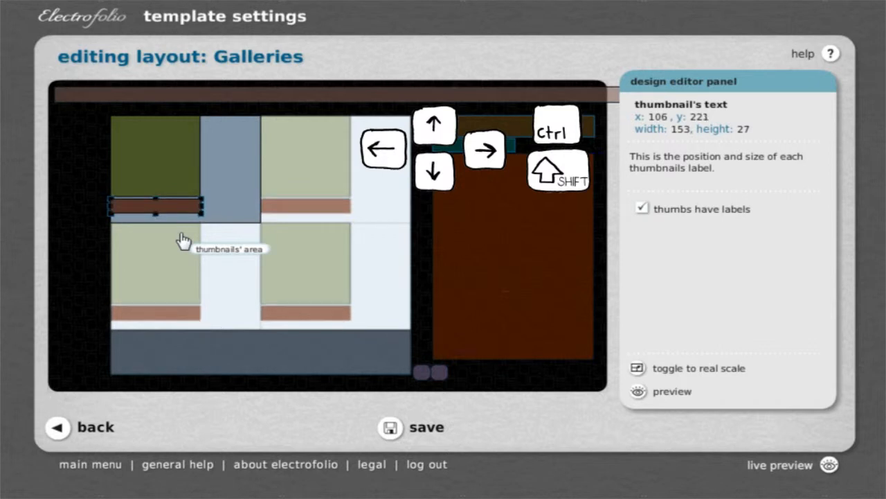
Narrow the thumbnail's separation to about 188 wide, preview the galleries, and return to editing the layout.
click(243, 183)
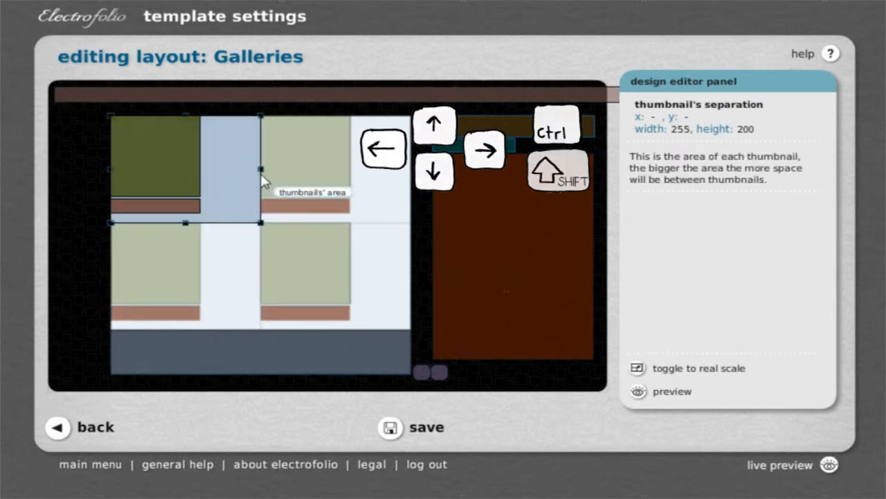
drag(259, 169, 221, 169)
click(202, 174)
click(199, 169)
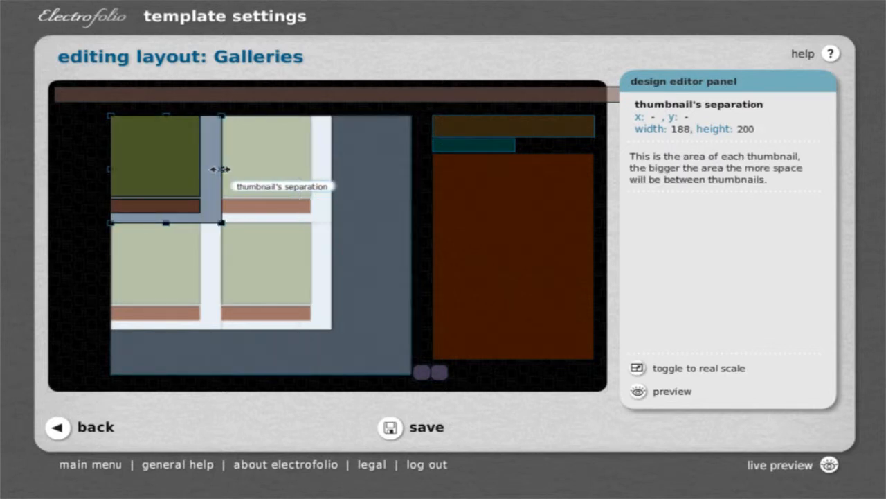
click(637, 392)
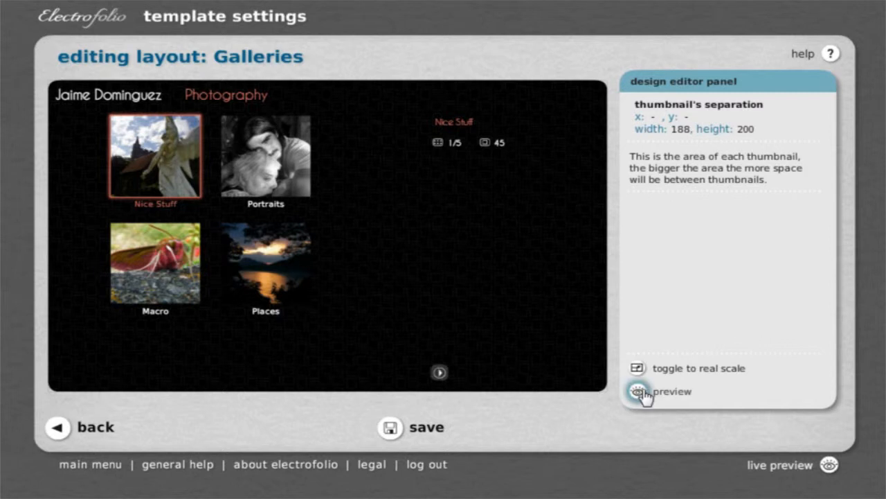
click(416, 277)
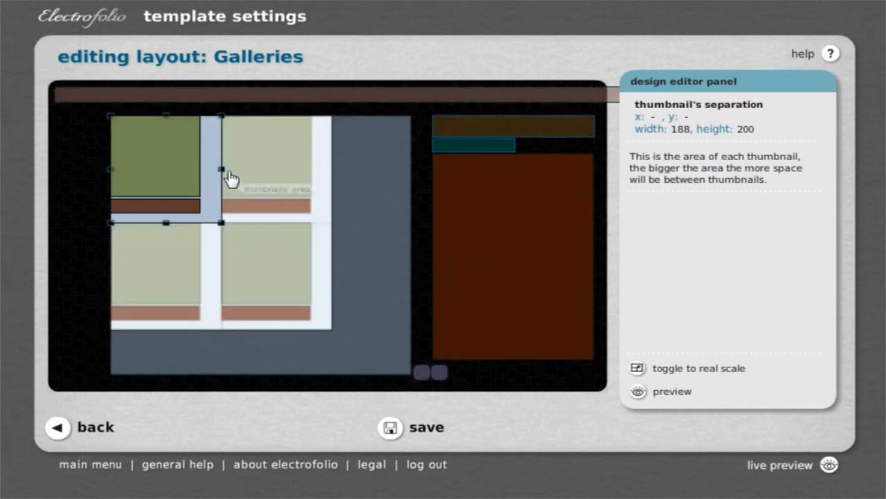
Enlarge the thumbnail's separation to about 225 by 212, resize the thumbnails' area to about 519 by 456, and preview the result.
drag(222, 223, 247, 236)
click(327, 326)
drag(332, 330, 412, 356)
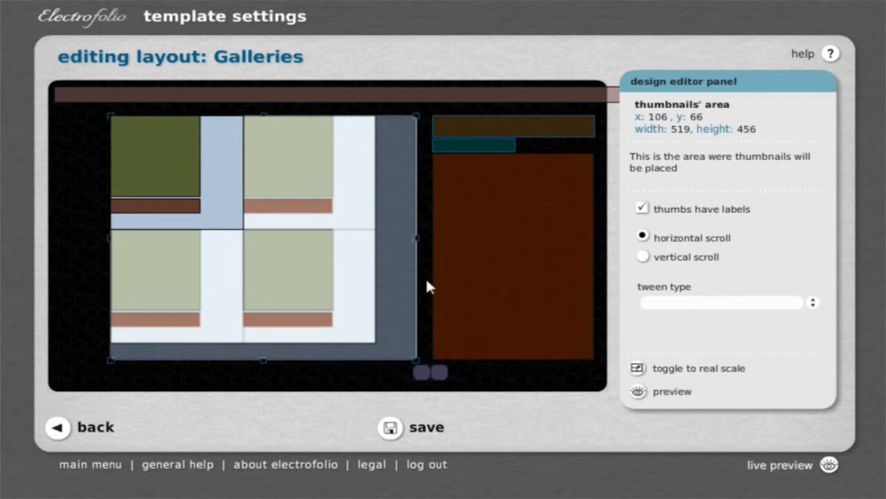
click(637, 391)
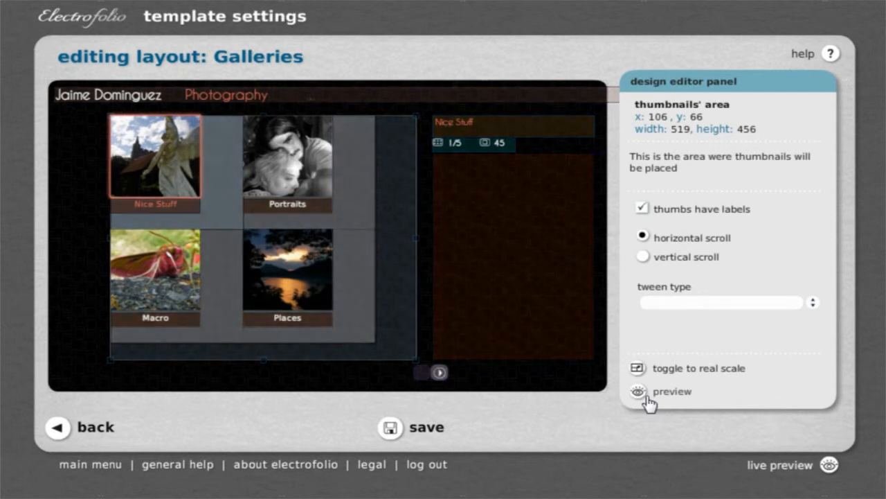
click(352, 256)
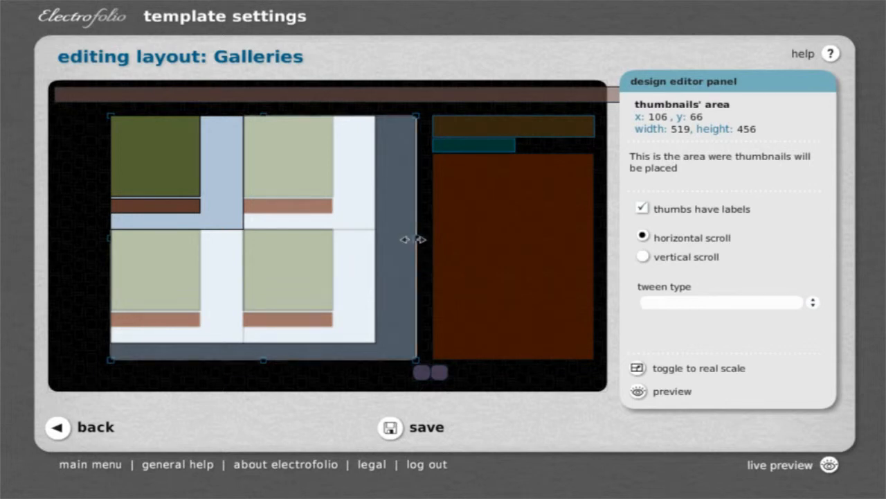
Try widening the thumbnails' area to about 761, and settle on a size of about 544 by 464.
drag(414, 239, 552, 254)
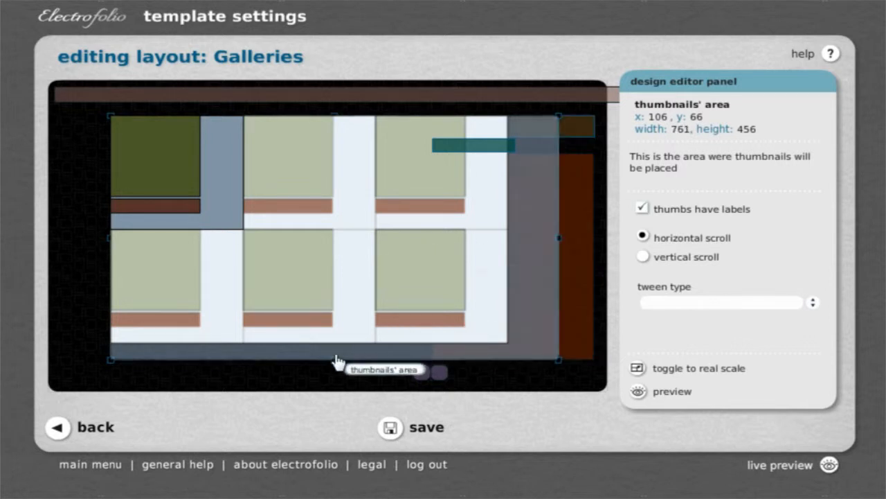
mouse_move(333, 357)
mouse_down()
mouse_move(348, 289)
mouse_move(334, 362)
mouse_up()
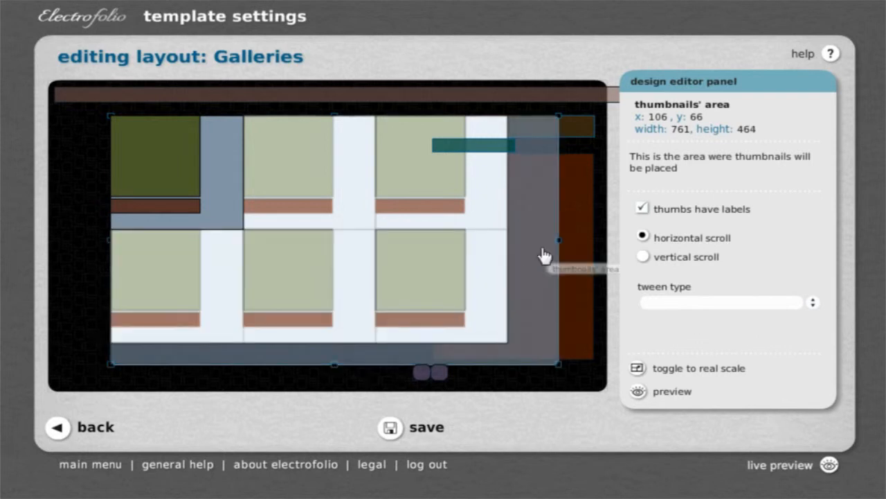
drag(556, 246, 428, 254)
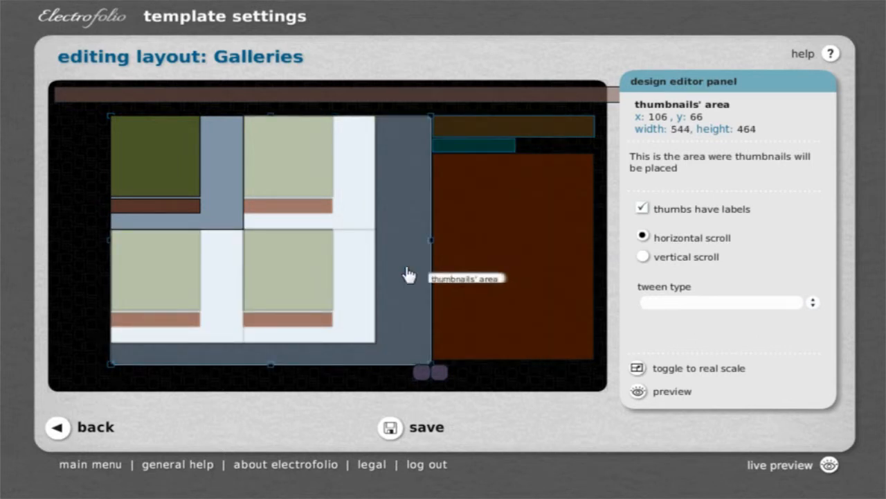
Shrink the thumbnail's image, move its text label directly beneath to about x 105, y 185, and match the label's width to the image.
click(181, 191)
drag(199, 197, 173, 173)
click(158, 206)
drag(159, 206, 151, 186)
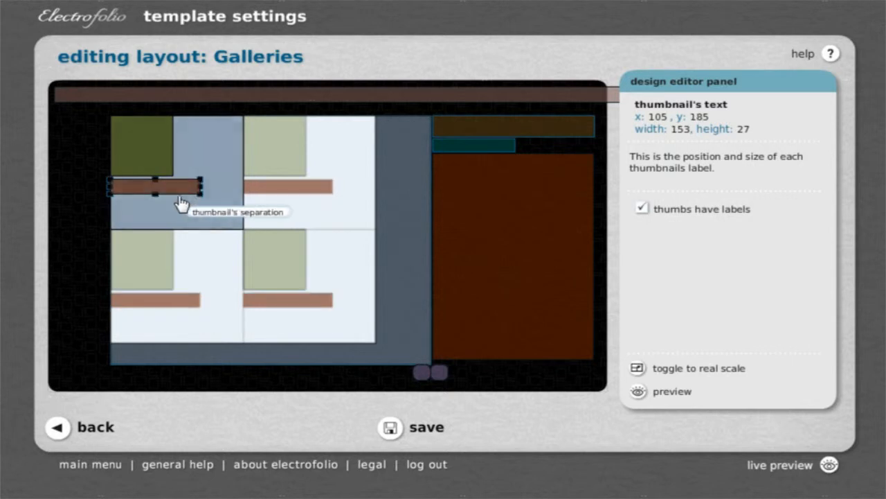
drag(201, 197, 172, 189)
Reduce the thumbnail's separation to about 130 by 144 for a four-by-three grid and preview the galleries.
click(240, 216)
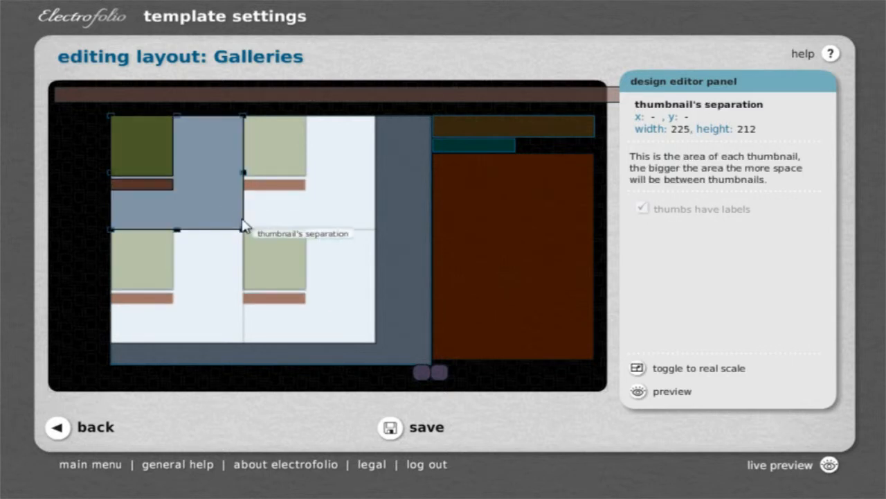
drag(242, 229, 177, 191)
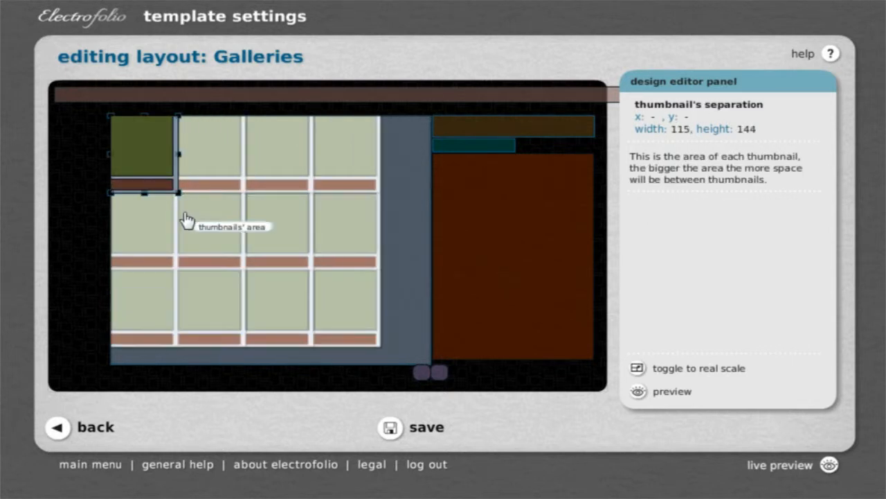
drag(177, 153, 215, 154)
drag(212, 193, 193, 199)
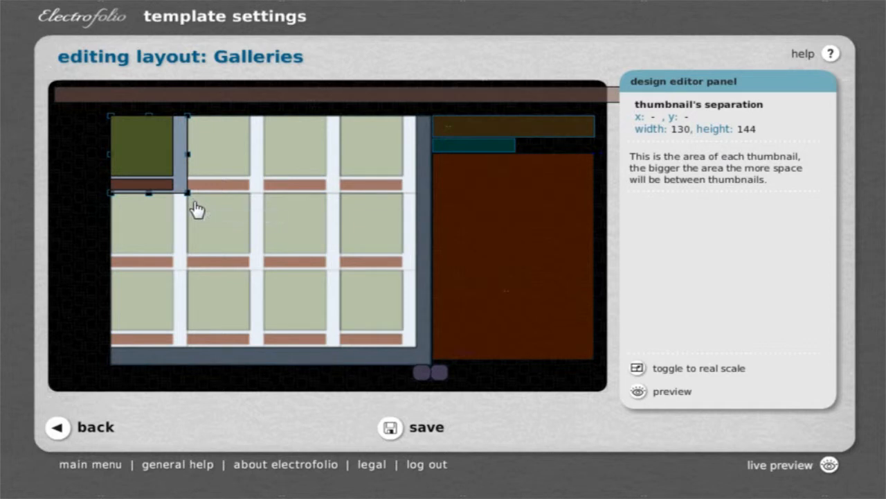
click(637, 392)
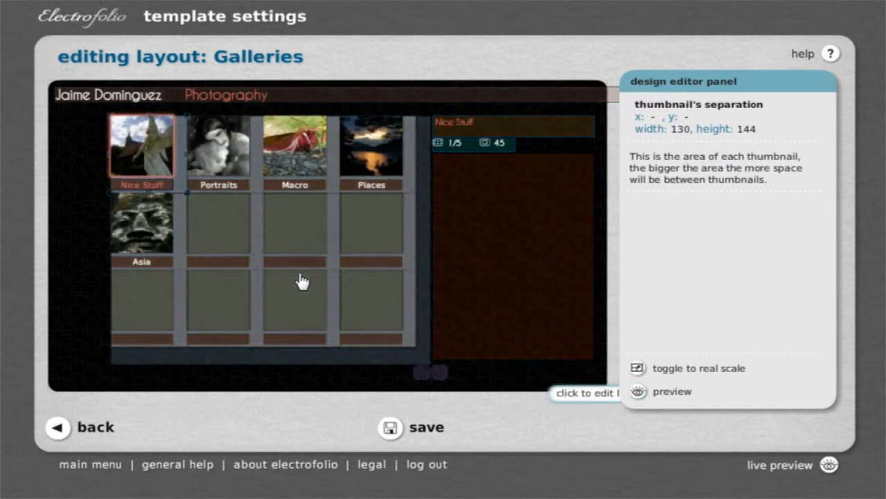
Return to editing and move the whole thumbnails' area to about x 99, y 71.
click(298, 241)
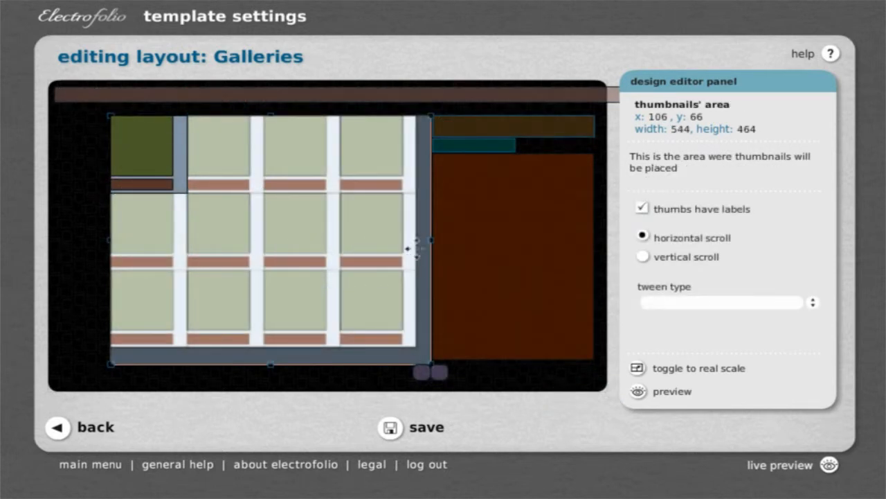
drag(305, 246, 409, 311)
drag(412, 251, 254, 248)
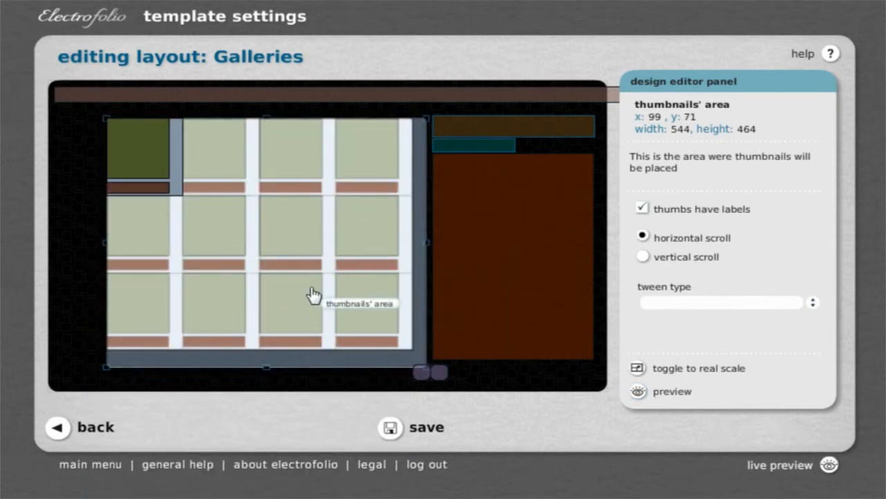
Toggle the labels of the thumbnails' area on and off to compare, and leave them turned off.
click(643, 209)
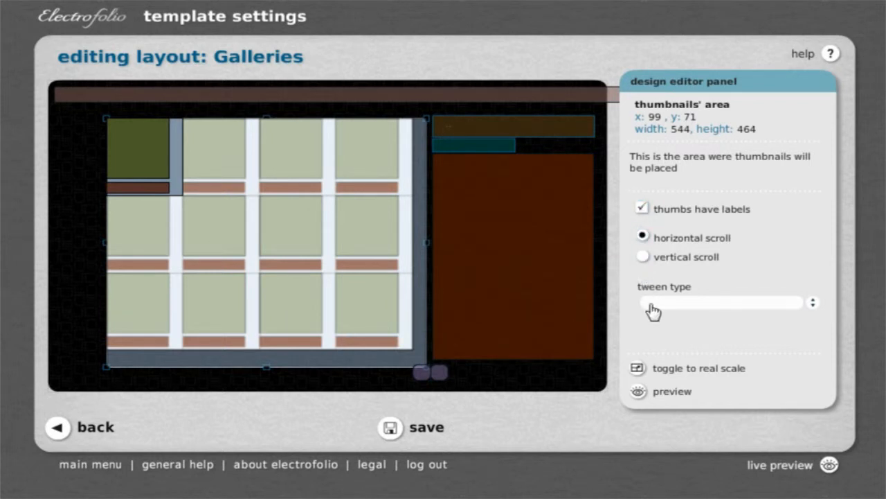
click(648, 211)
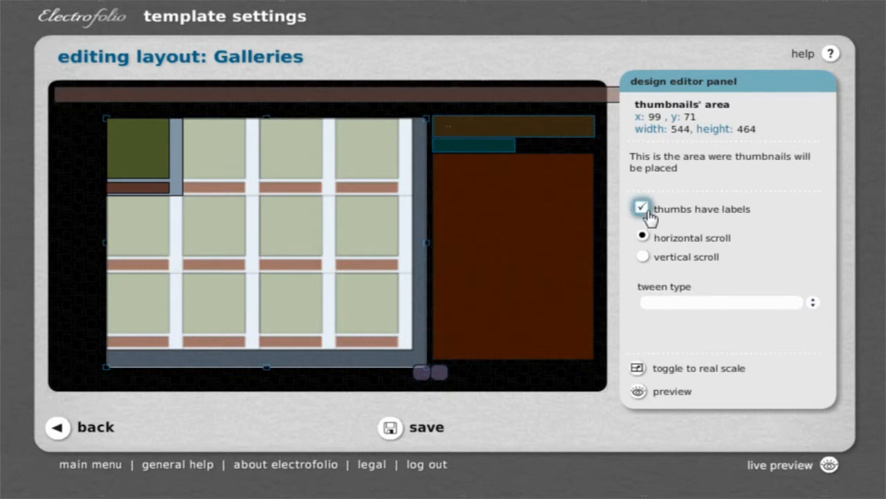
click(648, 211)
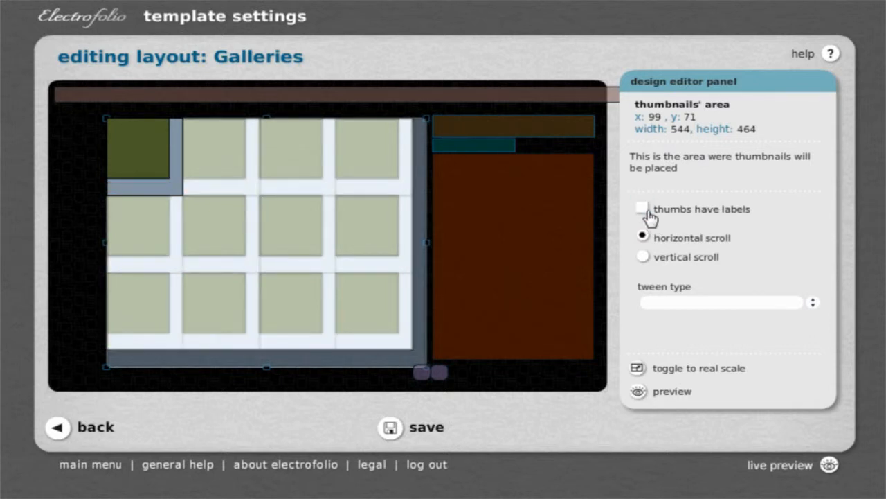
click(647, 211)
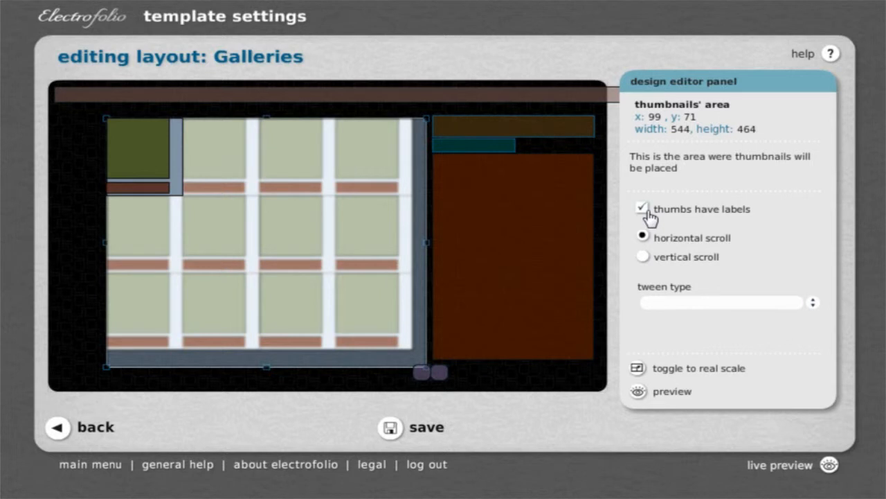
click(648, 211)
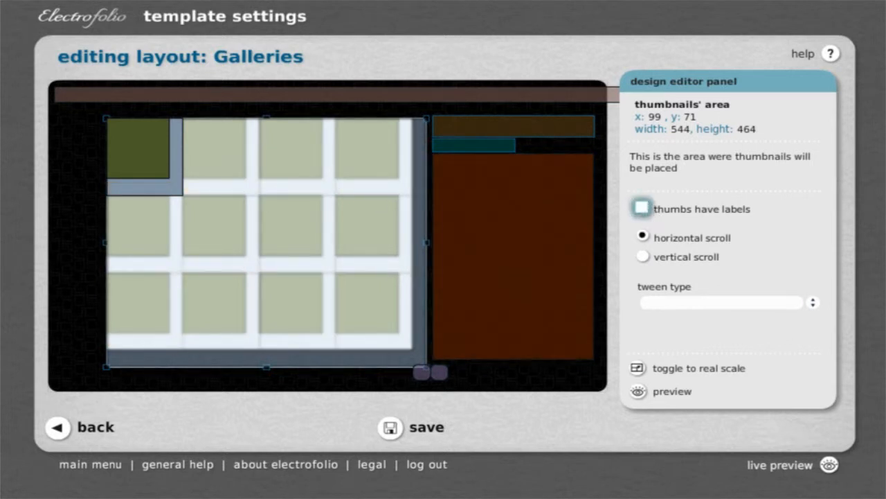
Set the thumbnails' area to horizontal scroll with the simple fade tween type.
click(644, 257)
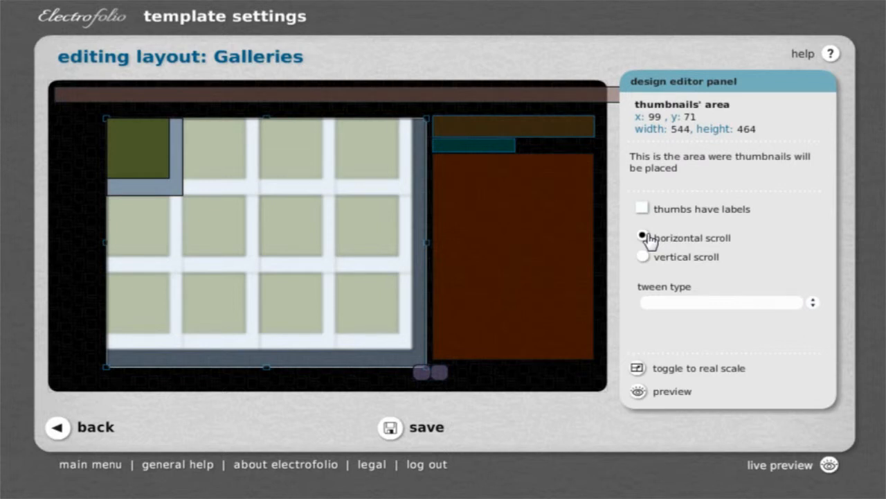
click(813, 308)
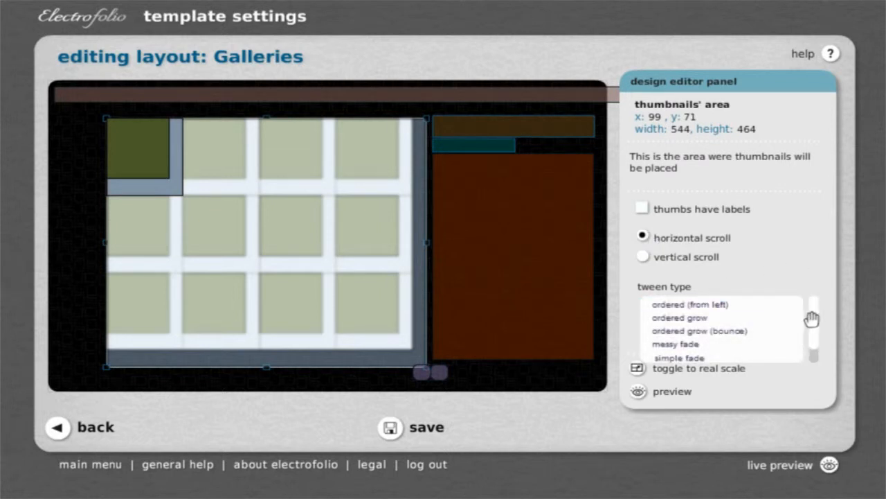
drag(816, 330, 815, 340)
click(734, 346)
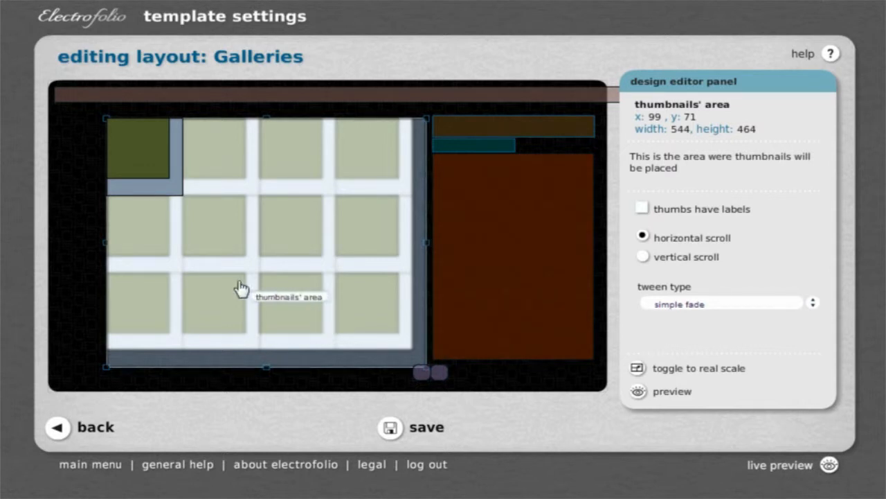
Round the corners of the thumbnail's image, raise its glow factor to 13 and preview the galleries.
click(142, 167)
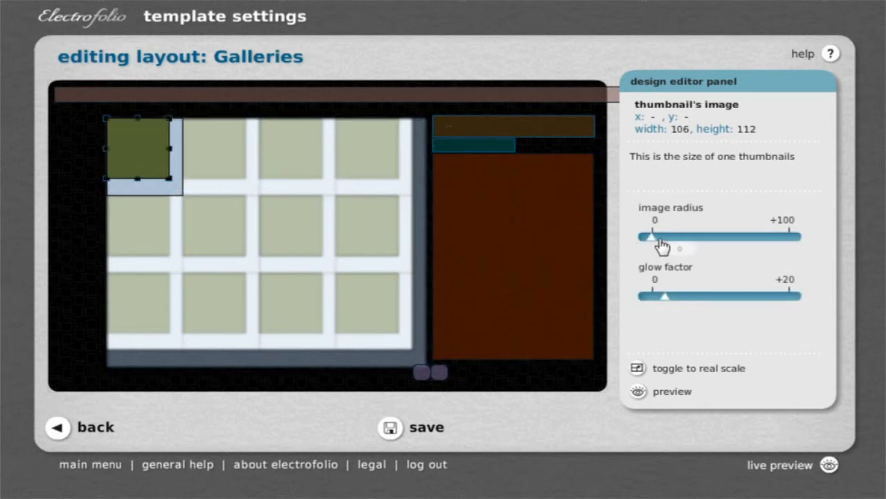
drag(654, 240, 711, 251)
drag(665, 299, 745, 309)
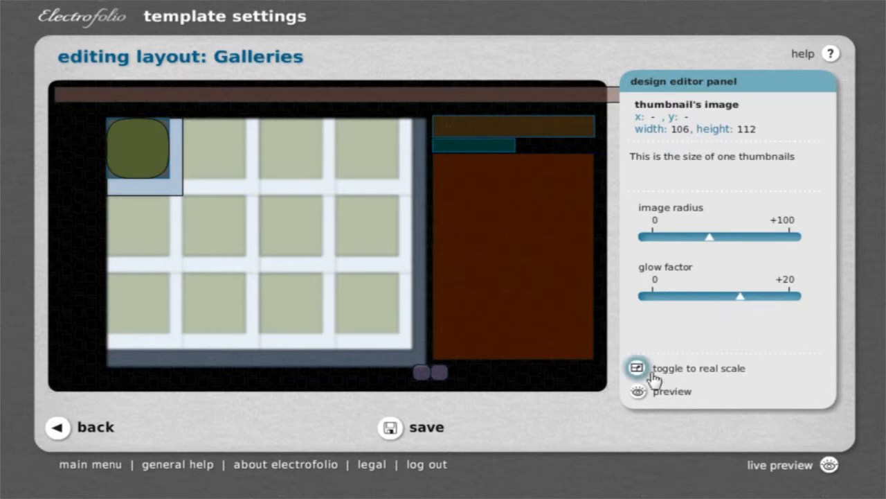
click(640, 392)
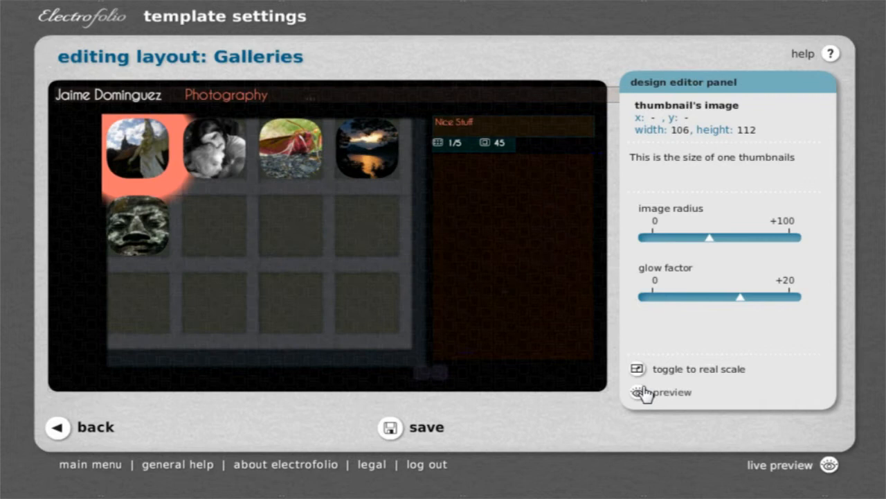
Lower the thumbnail's glow factor to a thin outline, preview the galleries and return to editing.
mouse_move(742, 302)
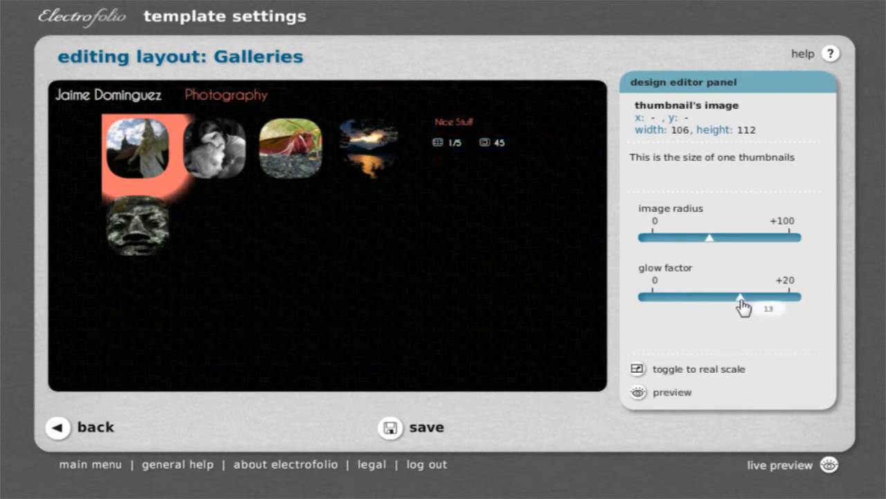
drag(741, 300, 675, 309)
click(640, 392)
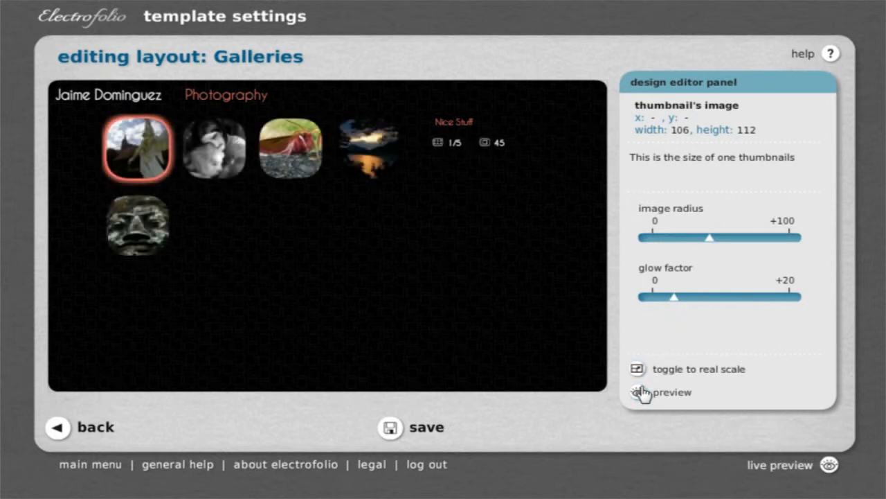
click(206, 255)
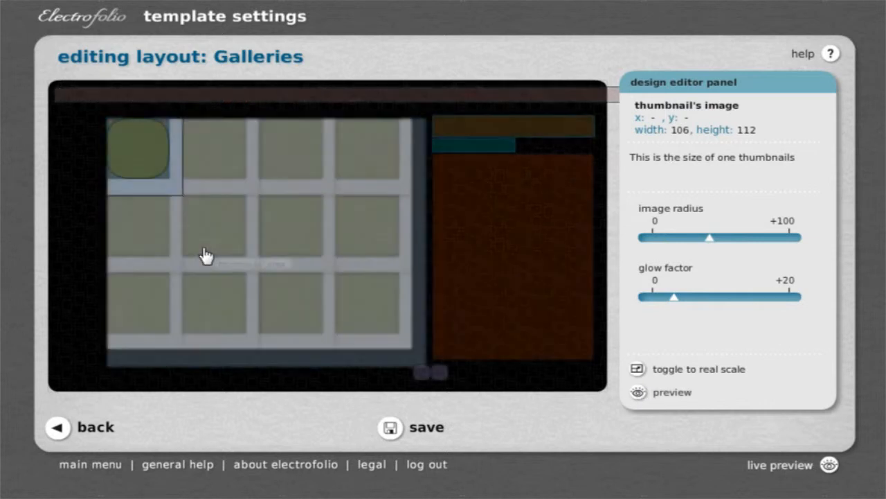
Enlarge the previous and next thumbs page buttons to about 62 by 42, placing the previous one at about x 582, y 532.
click(418, 371)
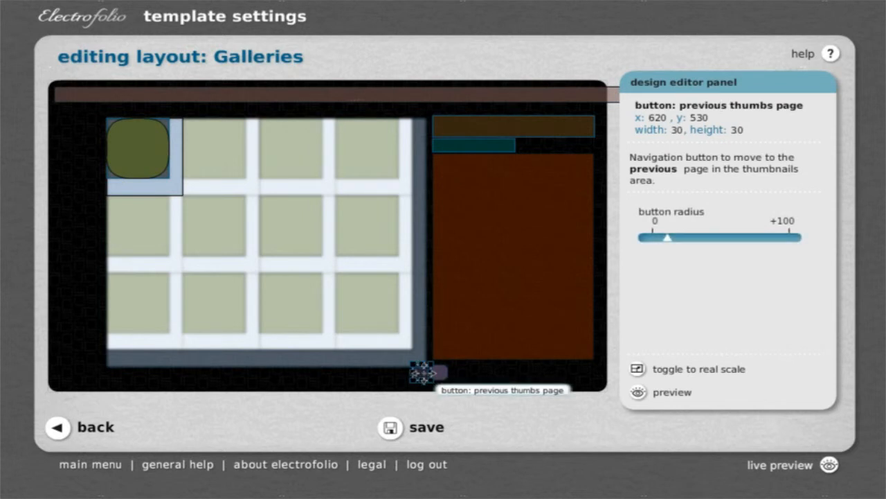
click(439, 371)
click(418, 374)
drag(409, 369, 394, 370)
click(449, 381)
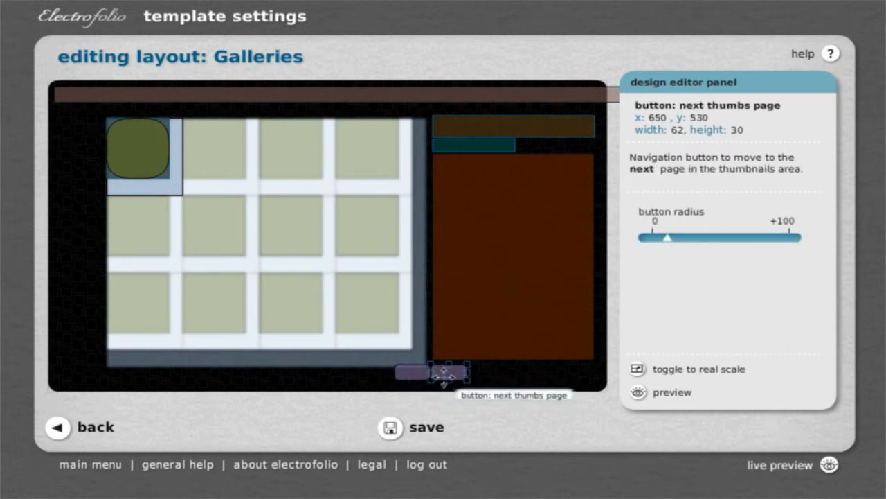
drag(447, 380, 403, 376)
click(405, 372)
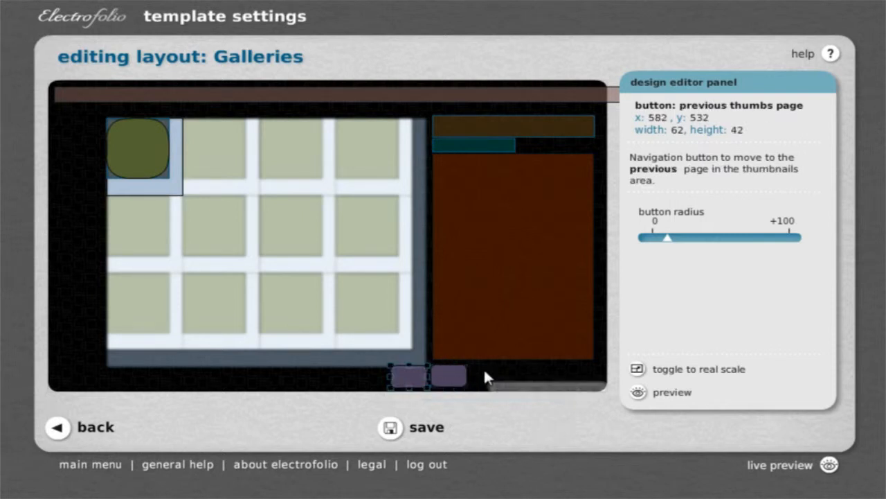
Set the page buttons' radius to 0 and nudge the next thumbs page button down level with the previous one.
mouse_move(671, 248)
drag(670, 247, 613, 250)
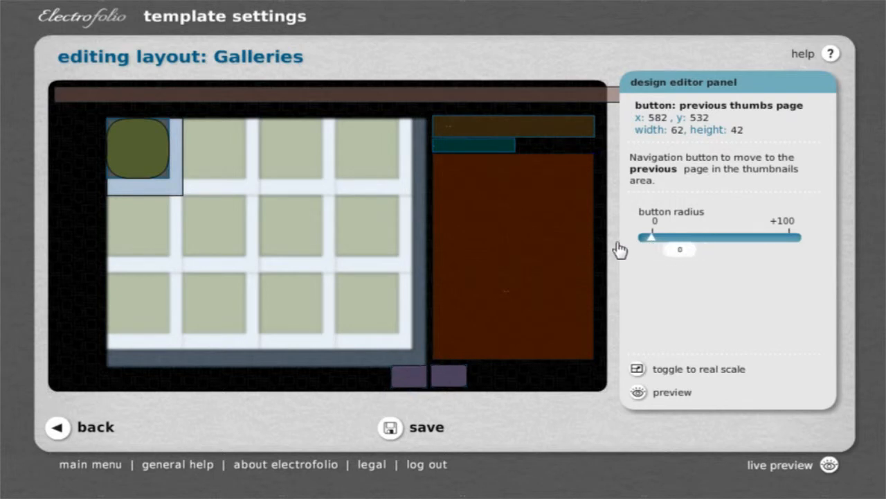
click(460, 376)
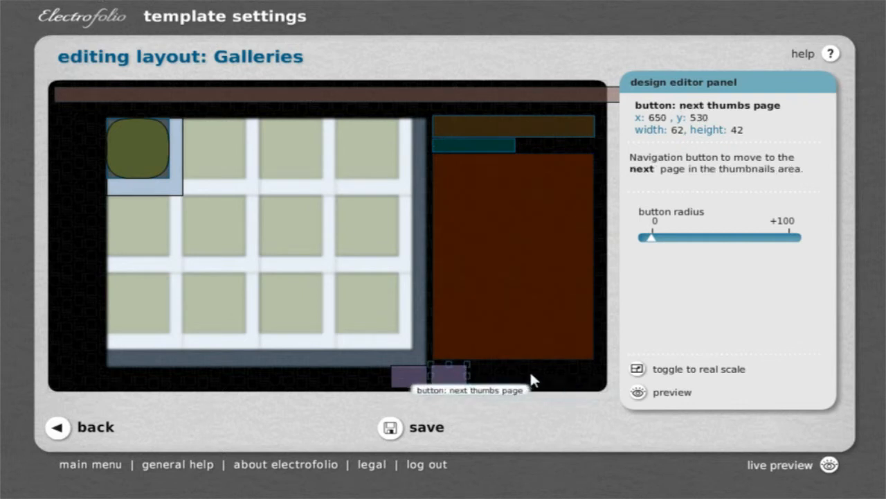
key(Down)
key(Down)
Move the design editor panel out of the way and shorten the title to a width of about 920.
click(429, 92)
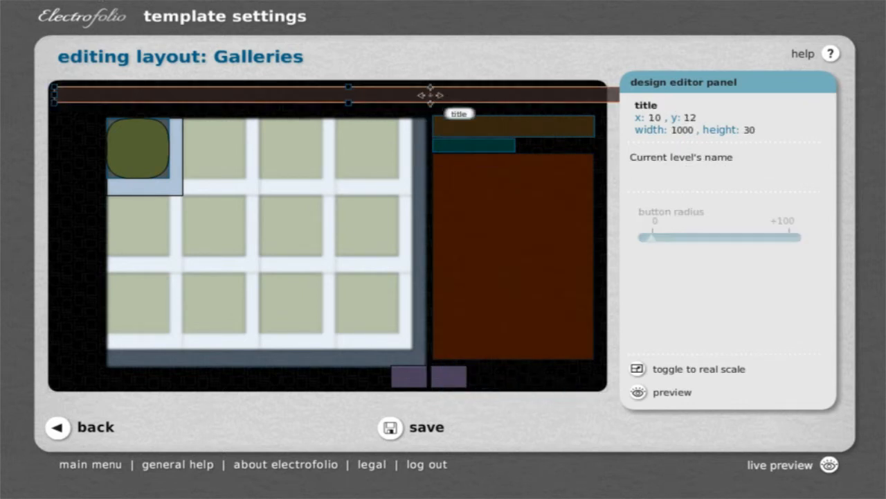
drag(673, 81, 736, 82)
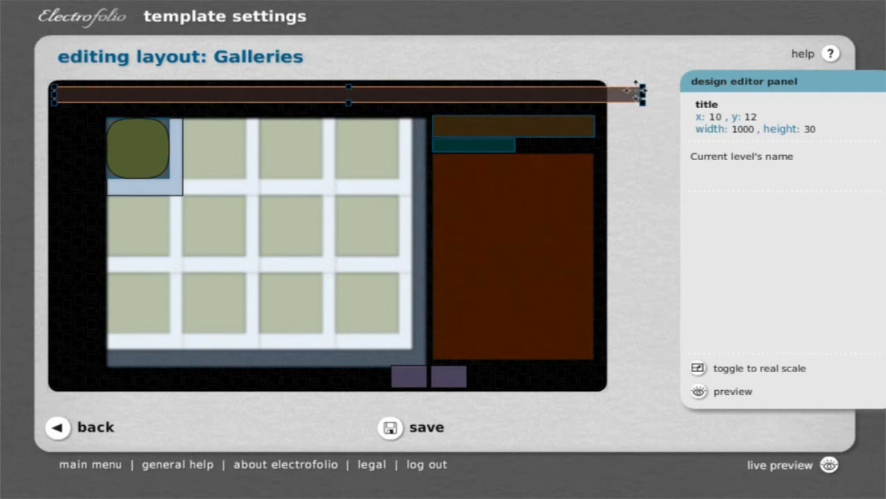
drag(649, 95, 595, 95)
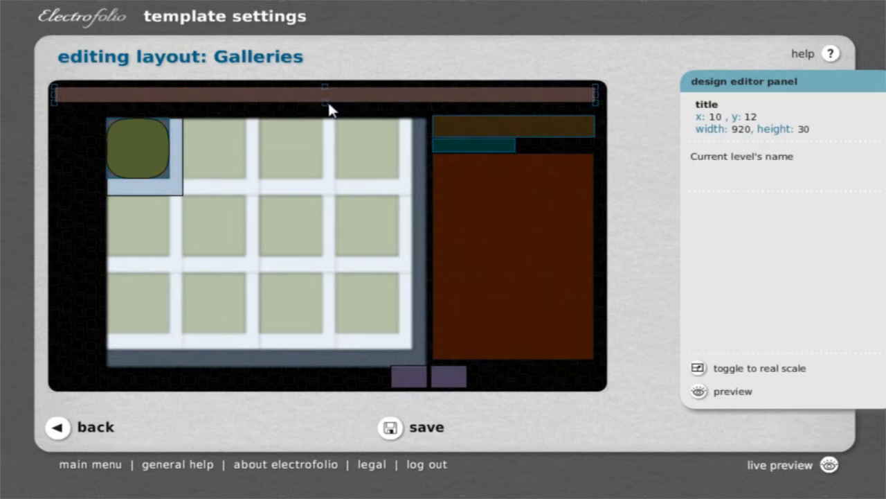
Inspect the secondary title, description and mini navigation elements, and preview the galleries layout.
click(574, 129)
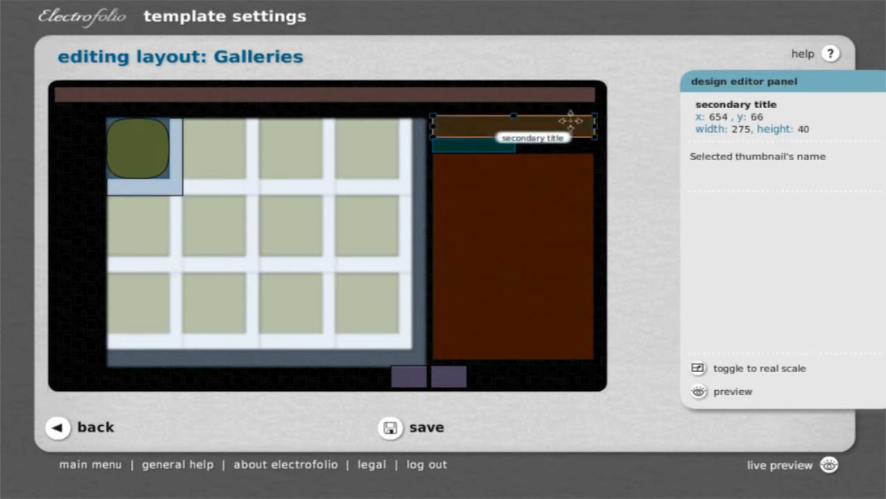
click(496, 238)
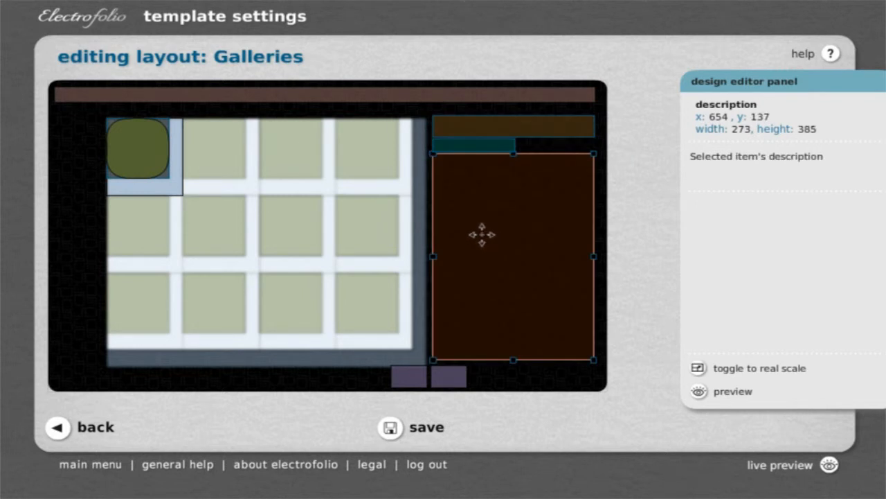
click(464, 147)
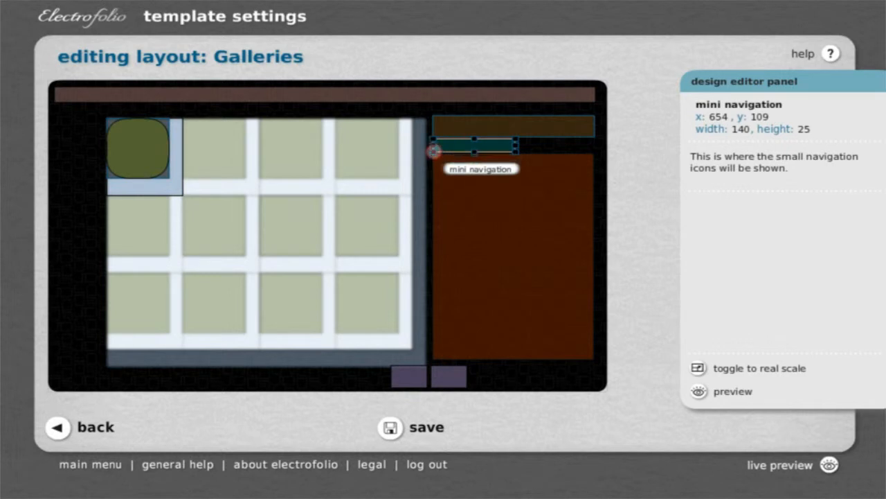
click(732, 397)
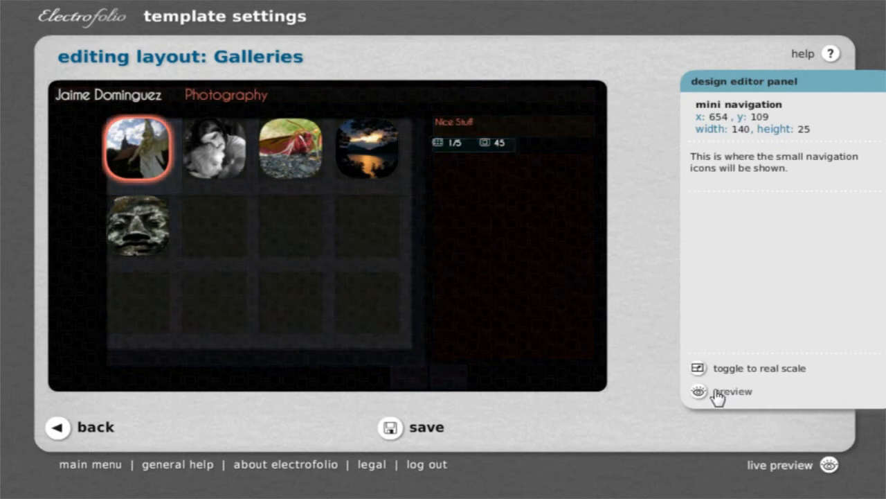
Save the Galleries layout, update the thumbnails to the new resolution and return to editing.
click(389, 427)
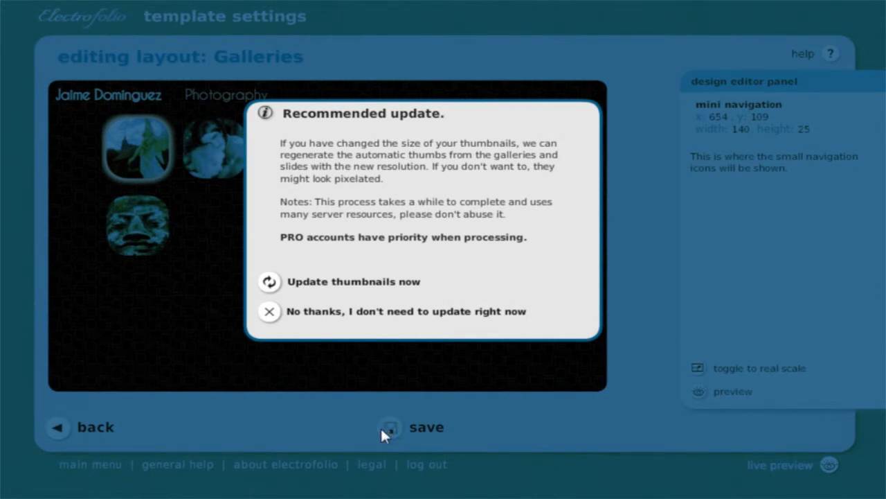
click(324, 291)
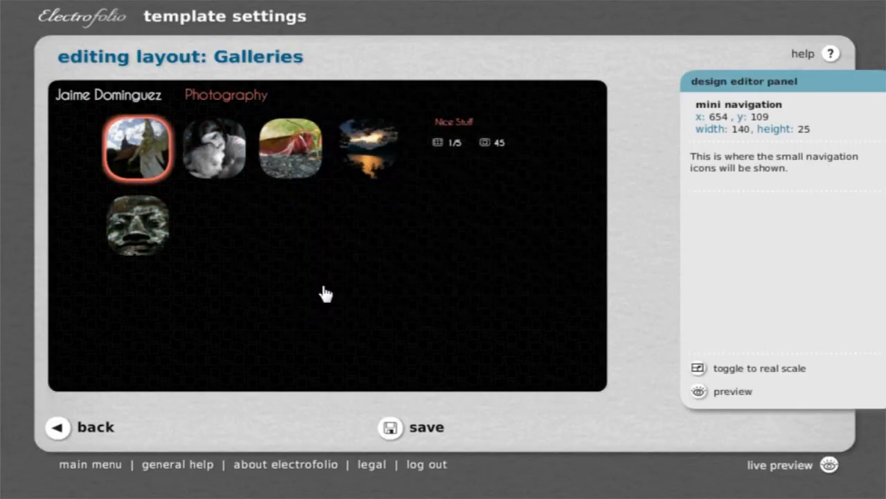
click(326, 294)
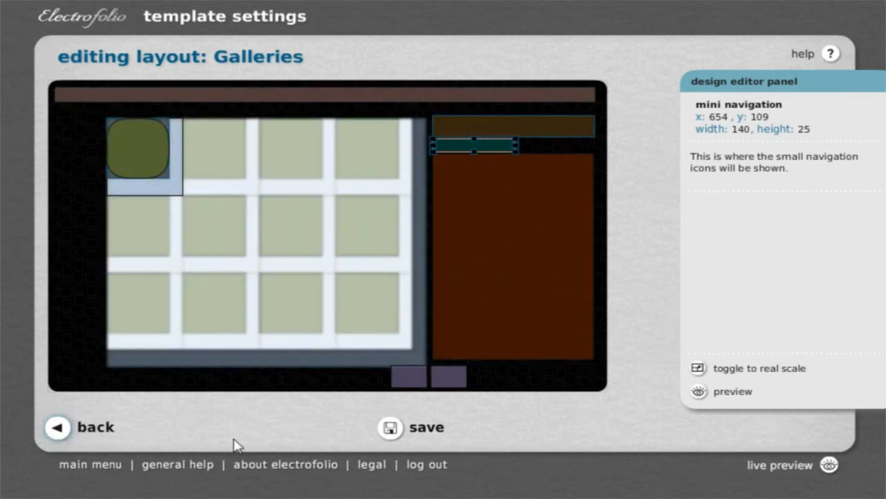
Leave the Galleries layout and open the slides level's layout for editing.
click(70, 436)
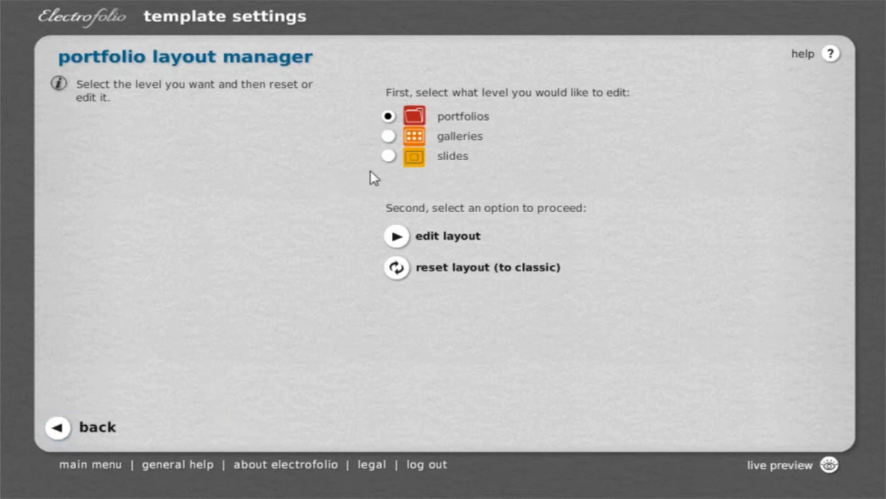
click(388, 158)
click(404, 241)
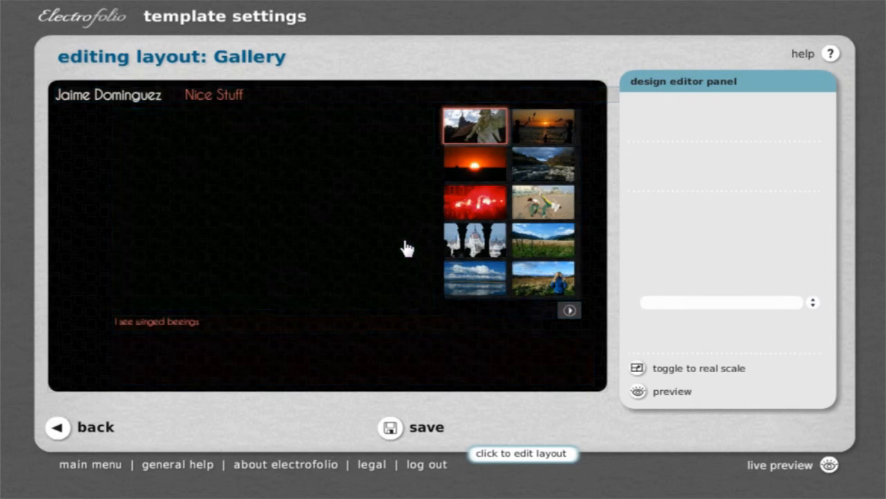
click(406, 247)
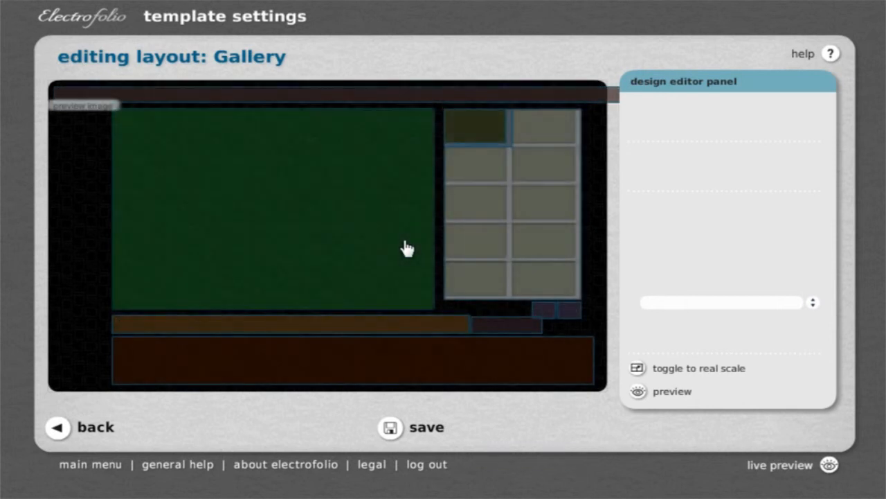
Shrink the preview image to about 94 by 108 and move it beside the description at about x 6, y 445.
click(313, 257)
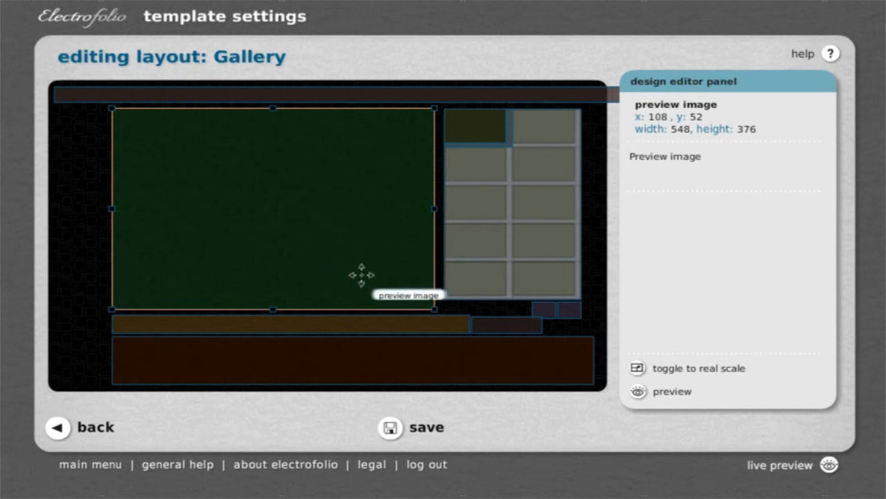
click(495, 328)
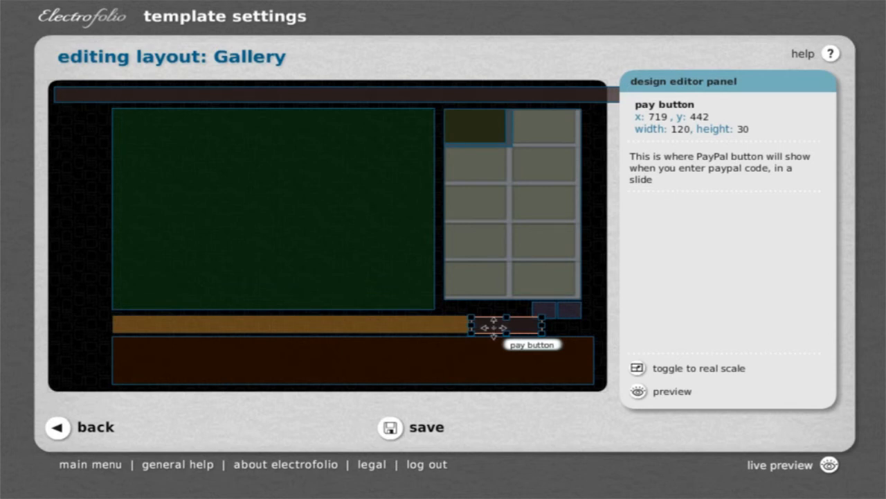
click(431, 307)
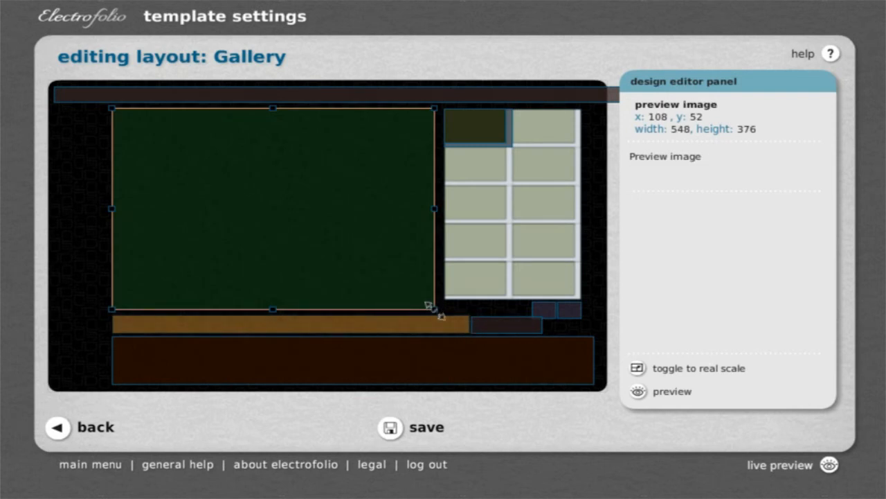
drag(434, 310, 75, 348)
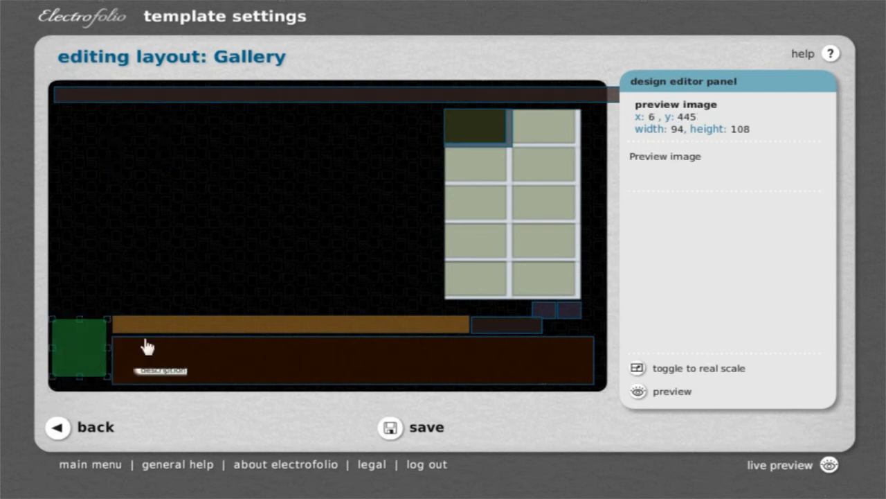
Extend the thumbnails' area leftward to about x 8, width 897, and enlarge the thumbnail's separation for a four-by-two grid.
click(512, 187)
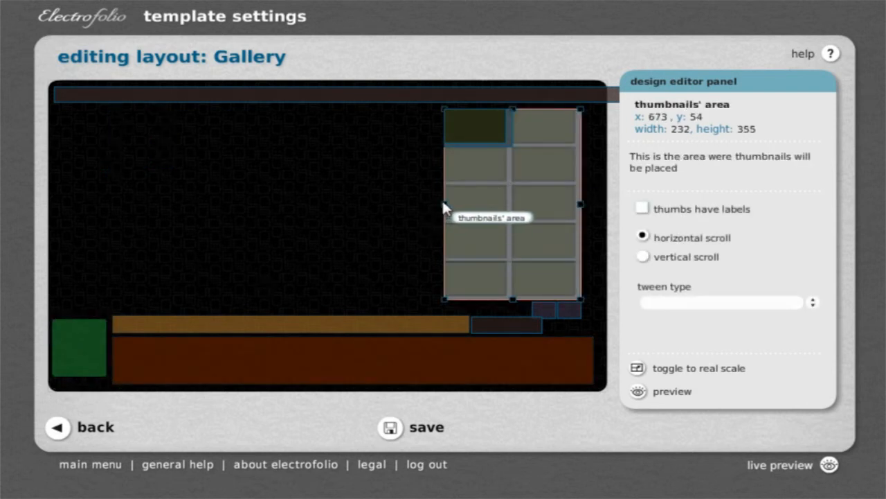
drag(443, 202, 62, 218)
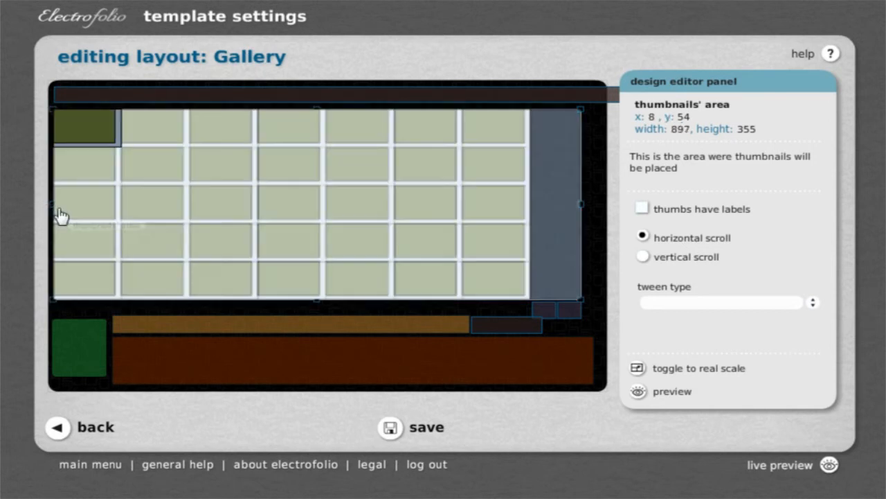
click(120, 151)
drag(120, 146, 181, 200)
Enlarge the thumbnail's image to about 216 by 169 and preview the gallery layout.
click(115, 143)
drag(115, 143, 175, 196)
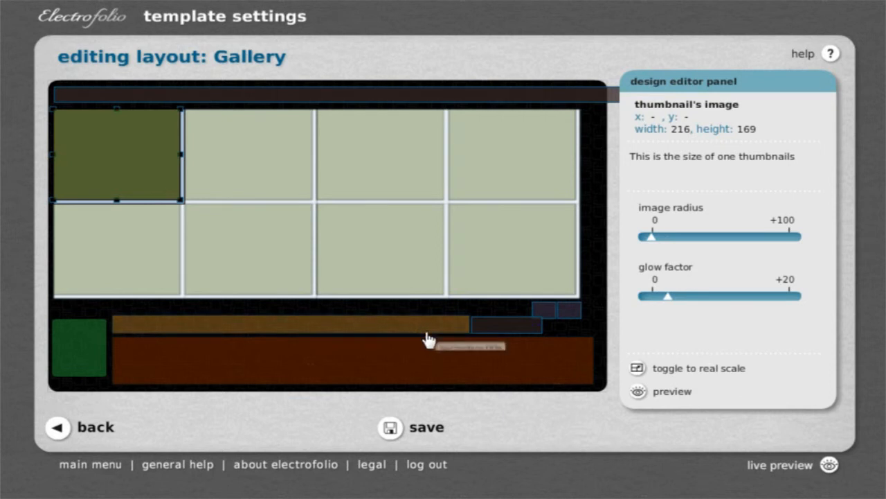
click(640, 392)
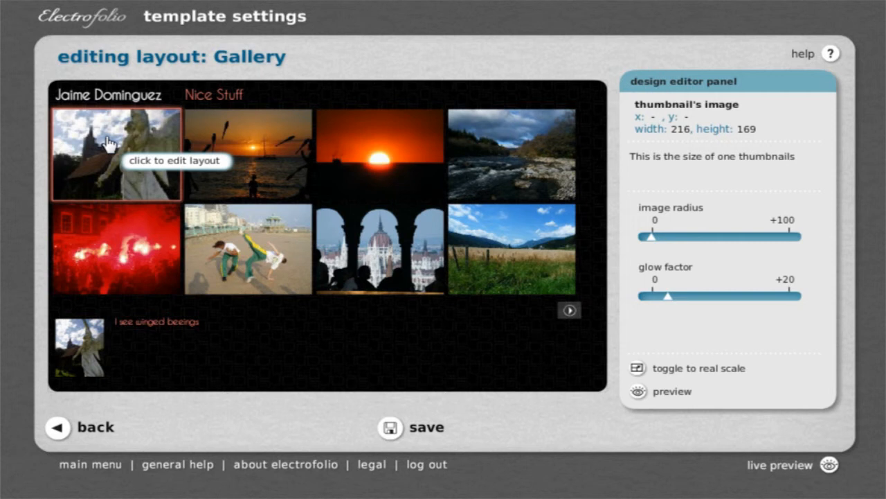
Save the Gallery layout, regenerating the automatic thumbnails at the new resolution, and preview the layout.
click(391, 428)
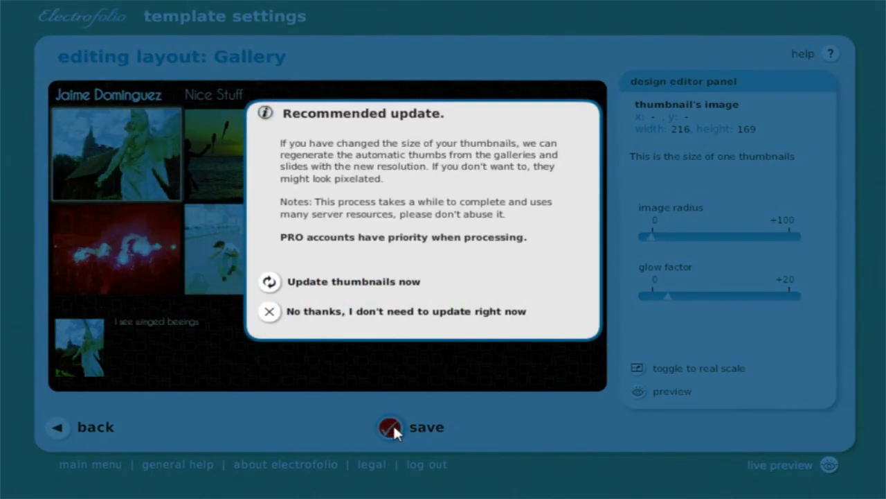
click(283, 280)
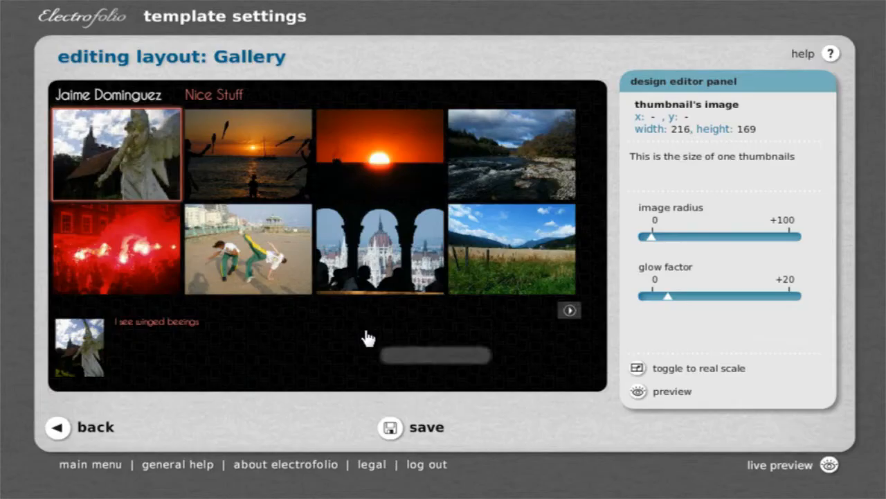
click(638, 392)
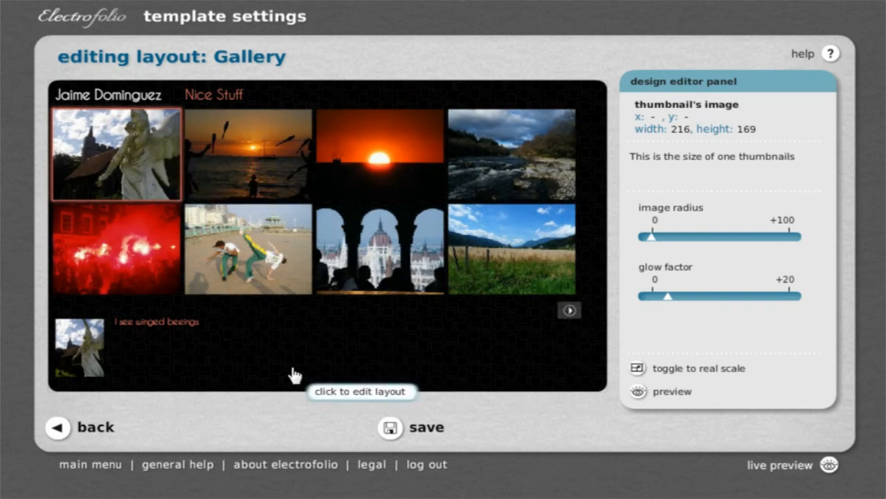
click(390, 427)
Open the live preview of the portfolio and go to the Nice Stuff gallery in the Photography folder.
click(796, 466)
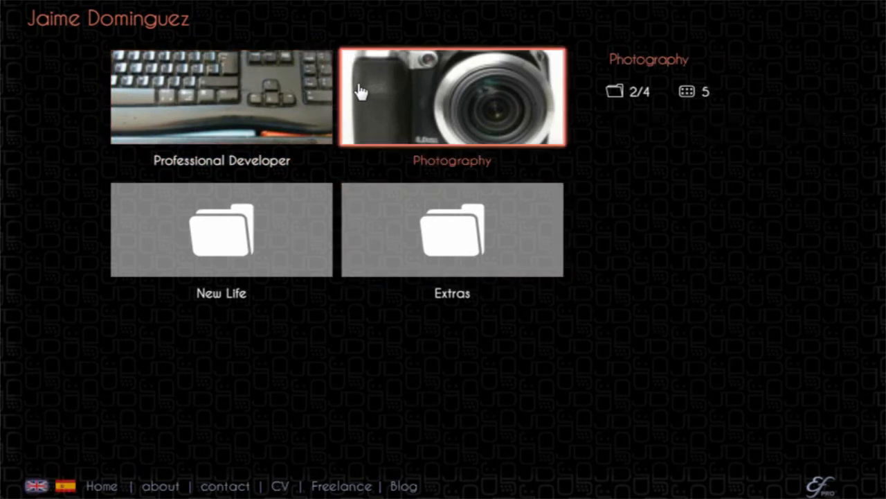
click(360, 91)
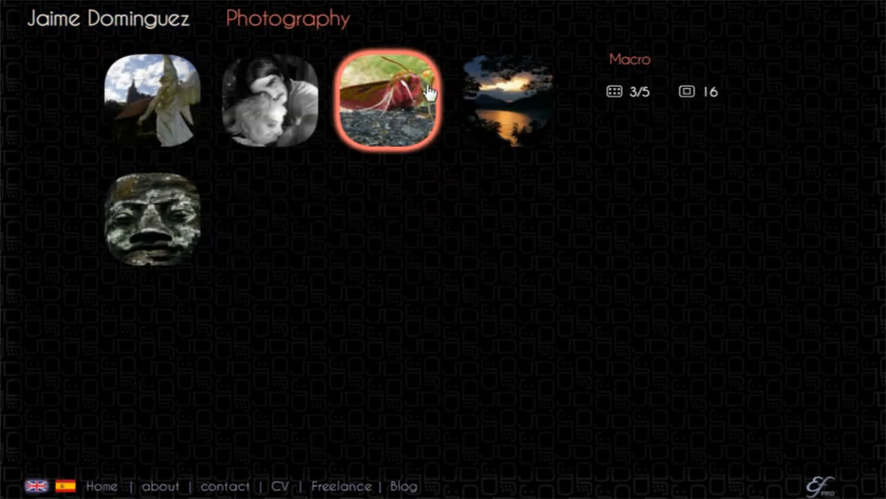
click(140, 123)
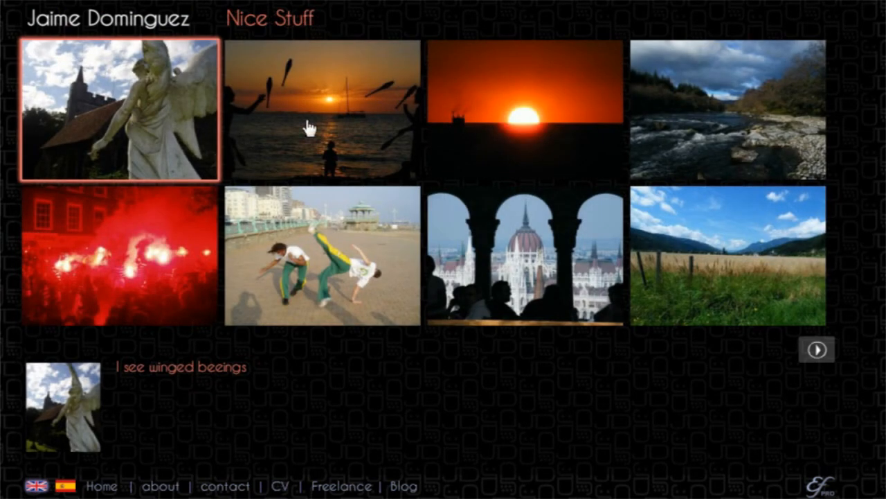
Page forward through the Nice Stuff gallery's thumbnails to the last page to check the new layout.
click(817, 350)
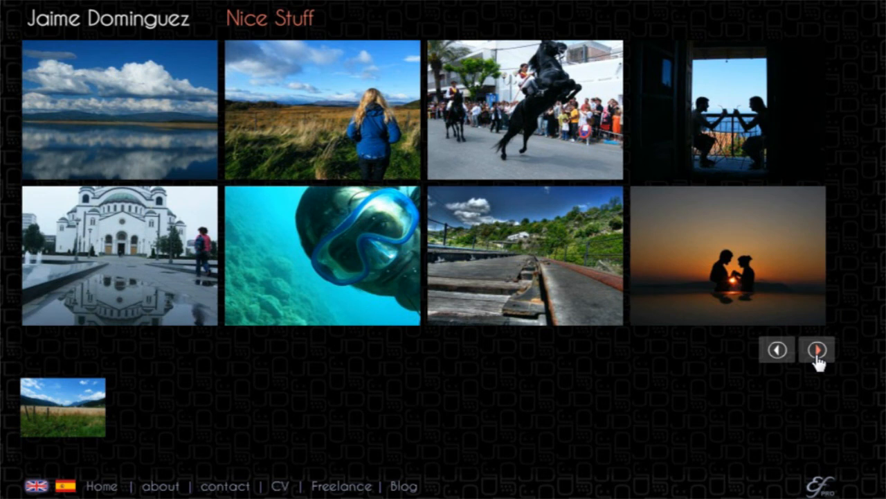
click(817, 349)
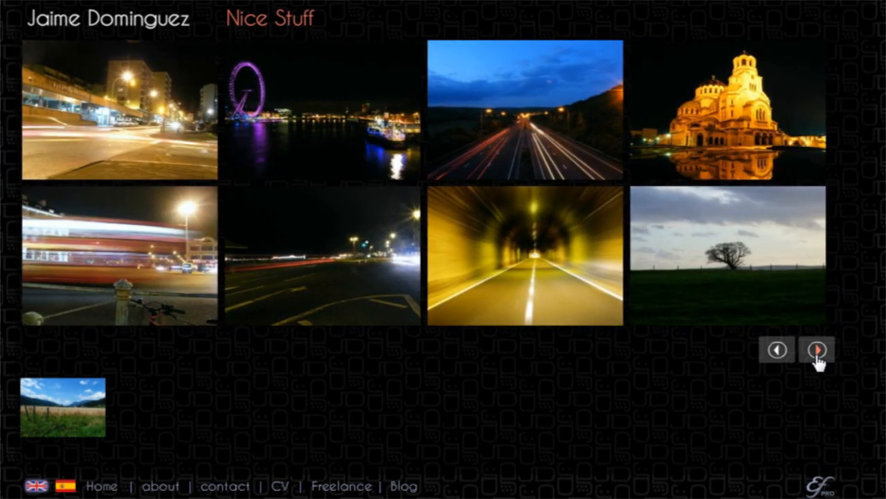
click(818, 350)
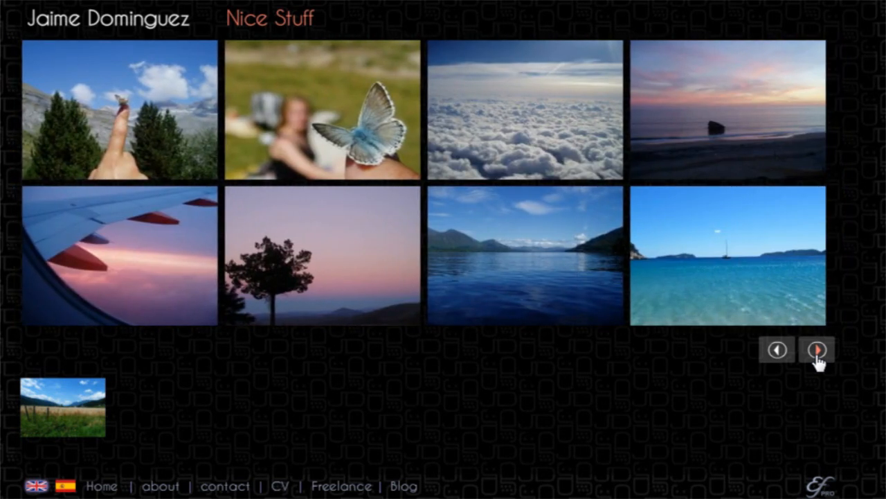
click(817, 349)
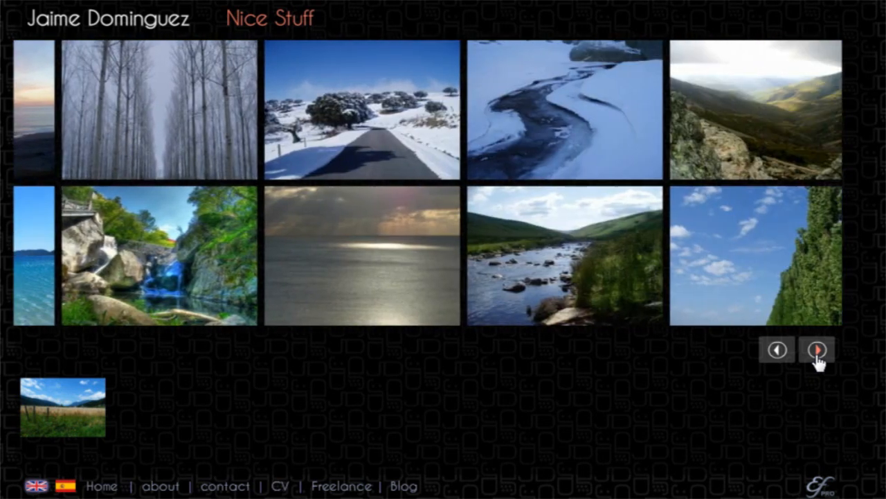
click(817, 350)
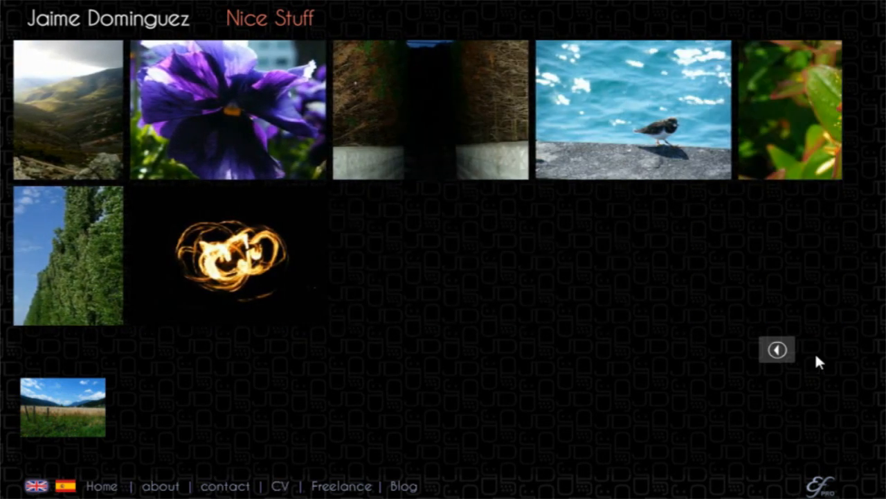